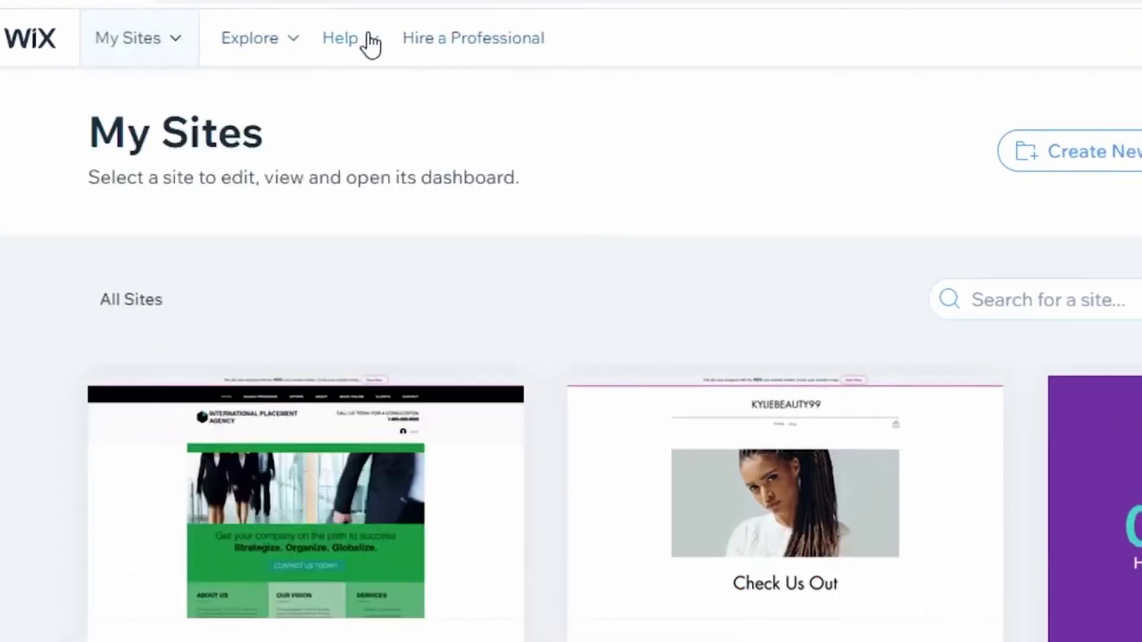
- Create a new Wix ADI site with the 'Poetry Blogger' blog website type
mouse_move(370, 42)
mouse_move(144, 57)
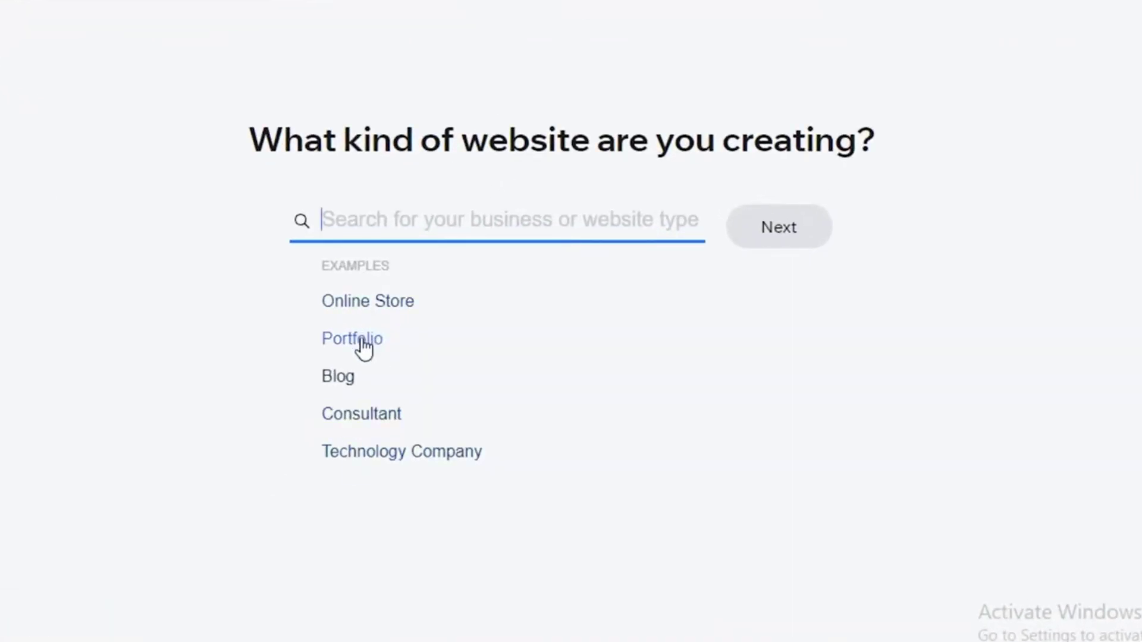
click(344, 376)
click(378, 428)
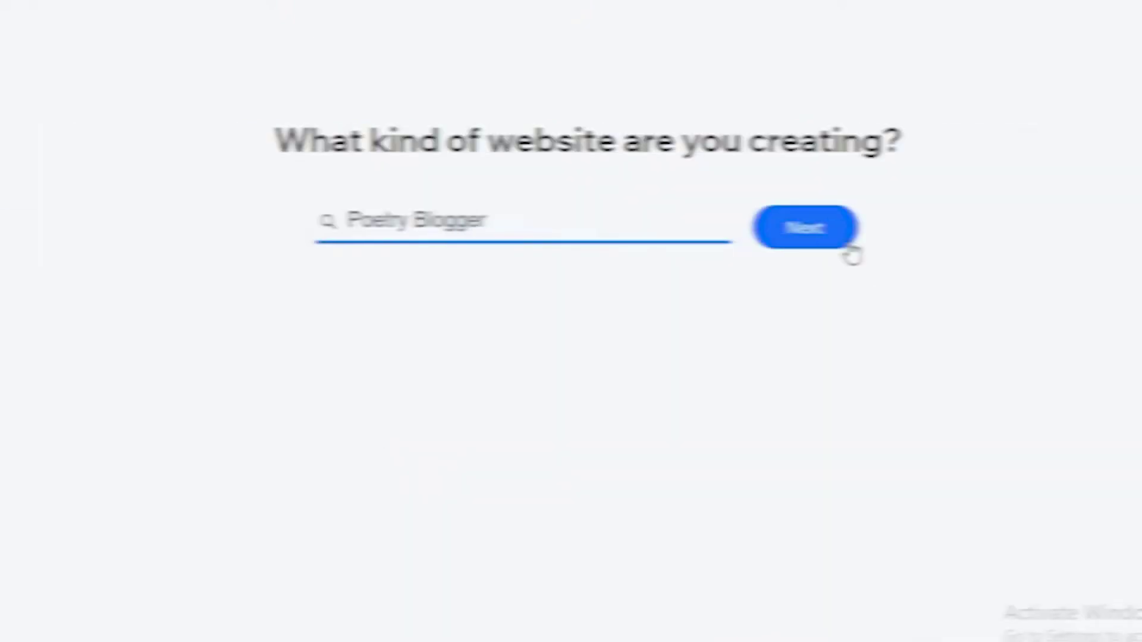
key(Return)
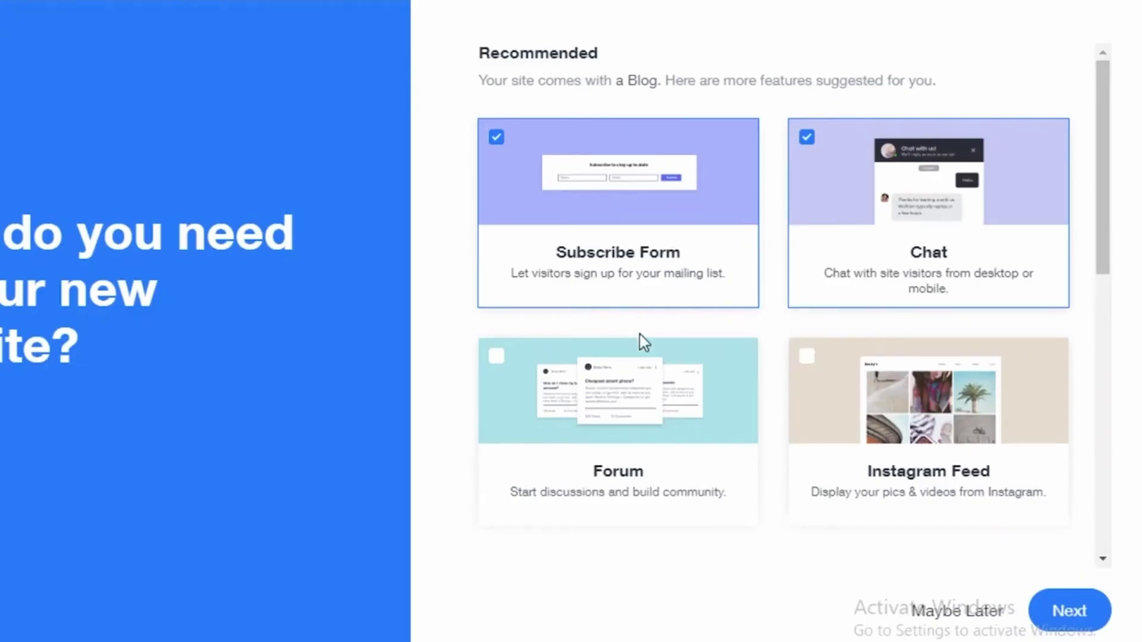
- Tick the Forum and Groups feature cards for the new poetry site
scroll(804, 265, down, 2)
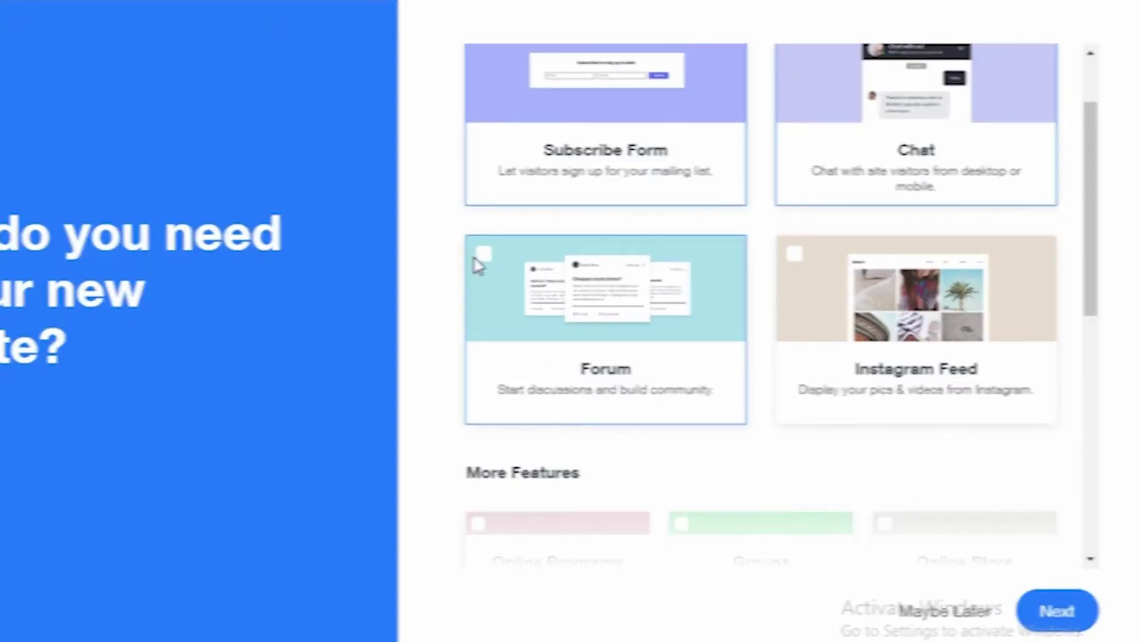
click(663, 339)
scroll(540, 363, down, 7)
scroll(589, 371, up, 8)
scroll(591, 374, down, 7)
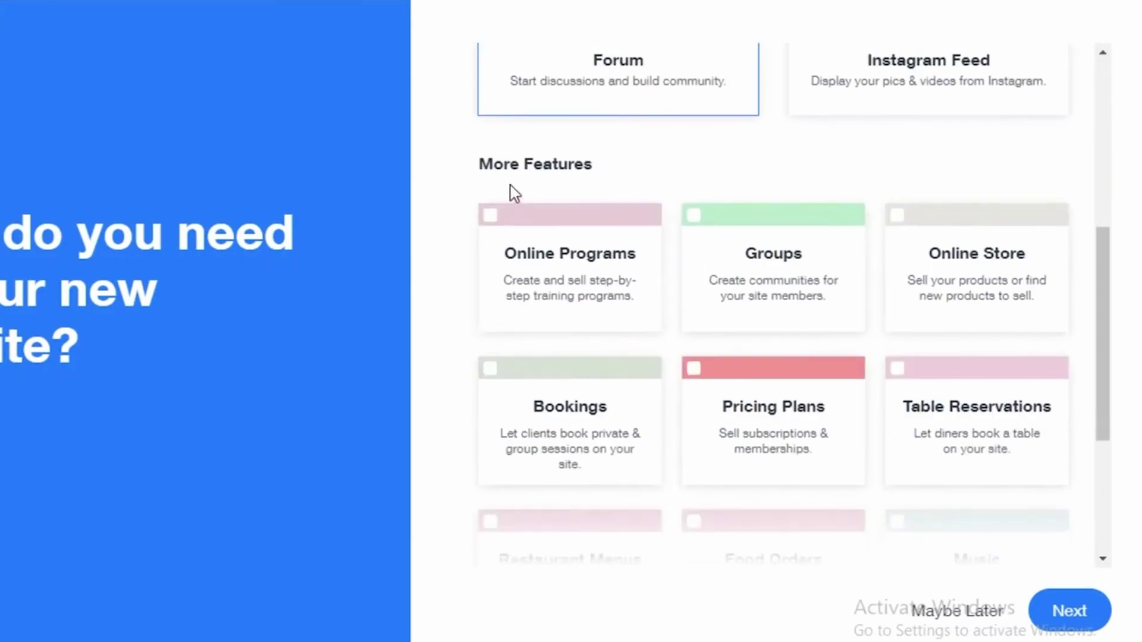
scroll(550, 222, down, 2)
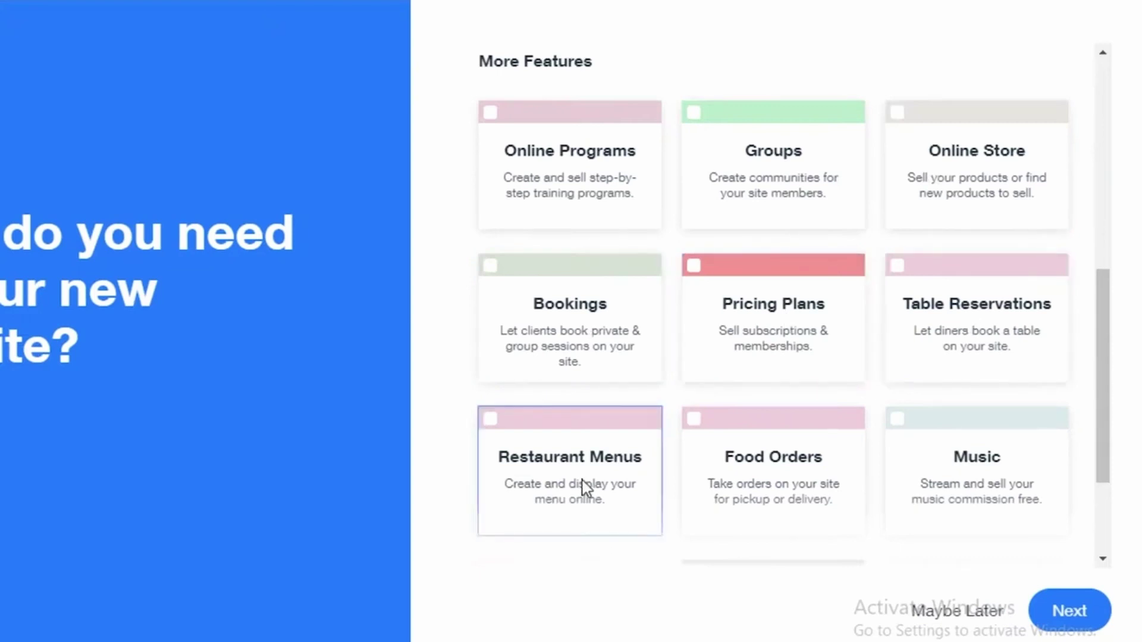
scroll(586, 488, down, 2)
scroll(662, 568, down, 1)
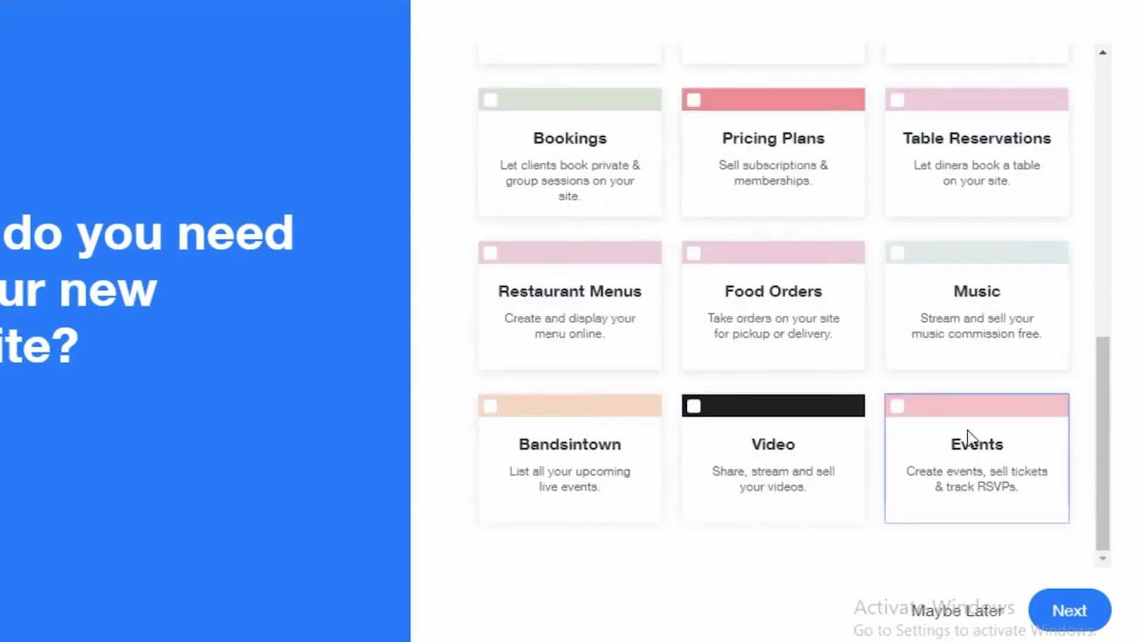
scroll(492, 385, up, 7)
scroll(654, 333, down, 2)
click(737, 291)
scroll(898, 319, down, 4)
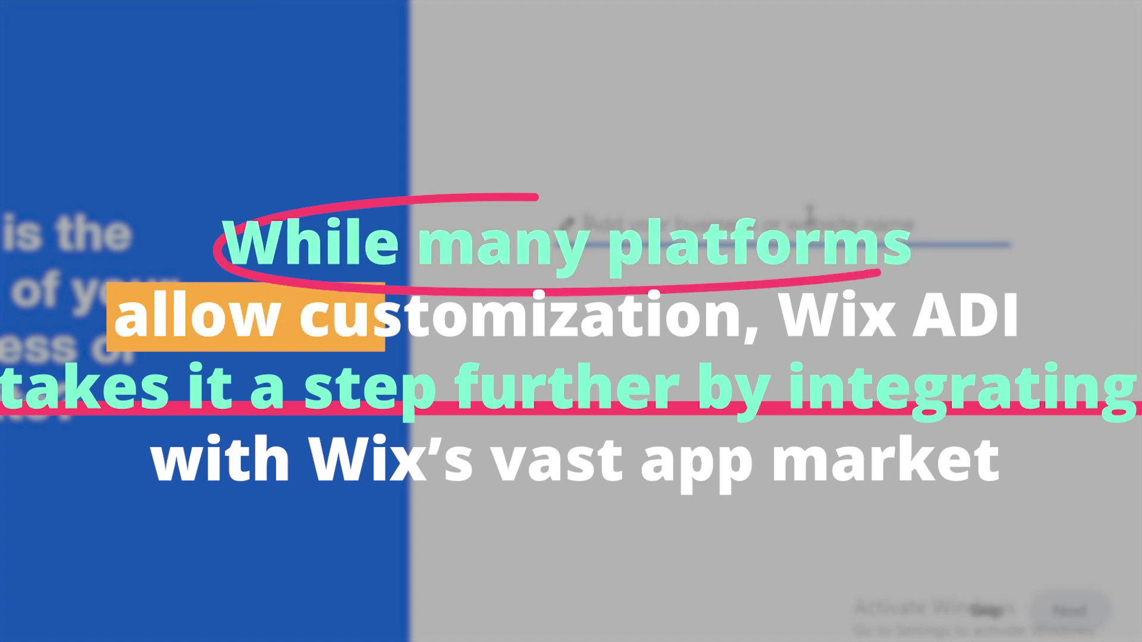
- Enter 'Trending Poetry' as the site name and continue past the import step
text(Trending Po)
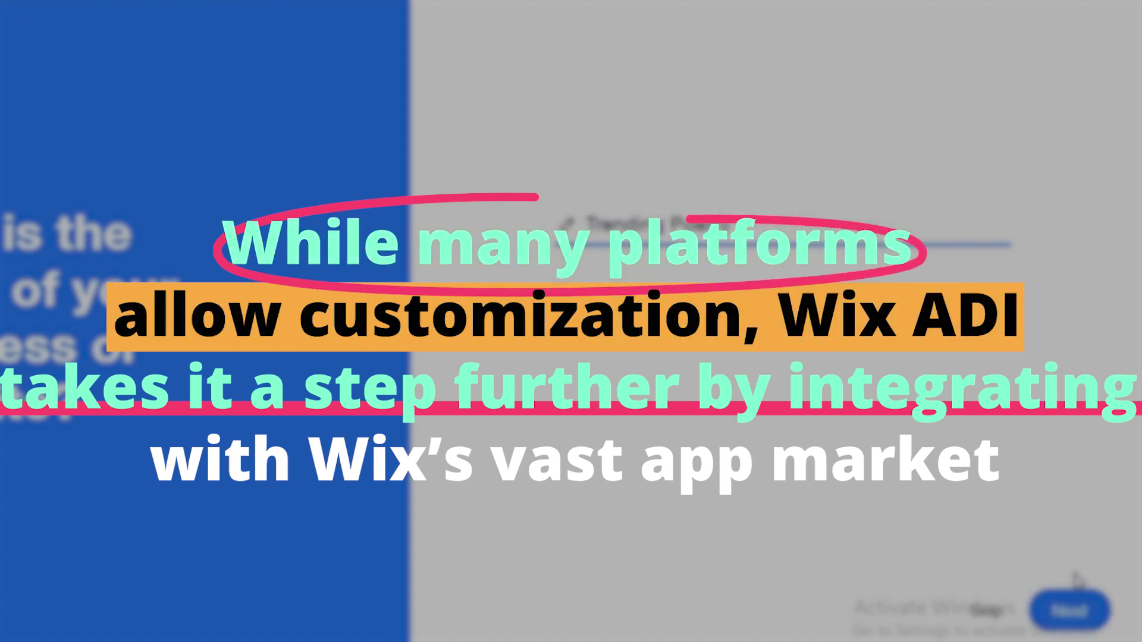
click(1071, 609)
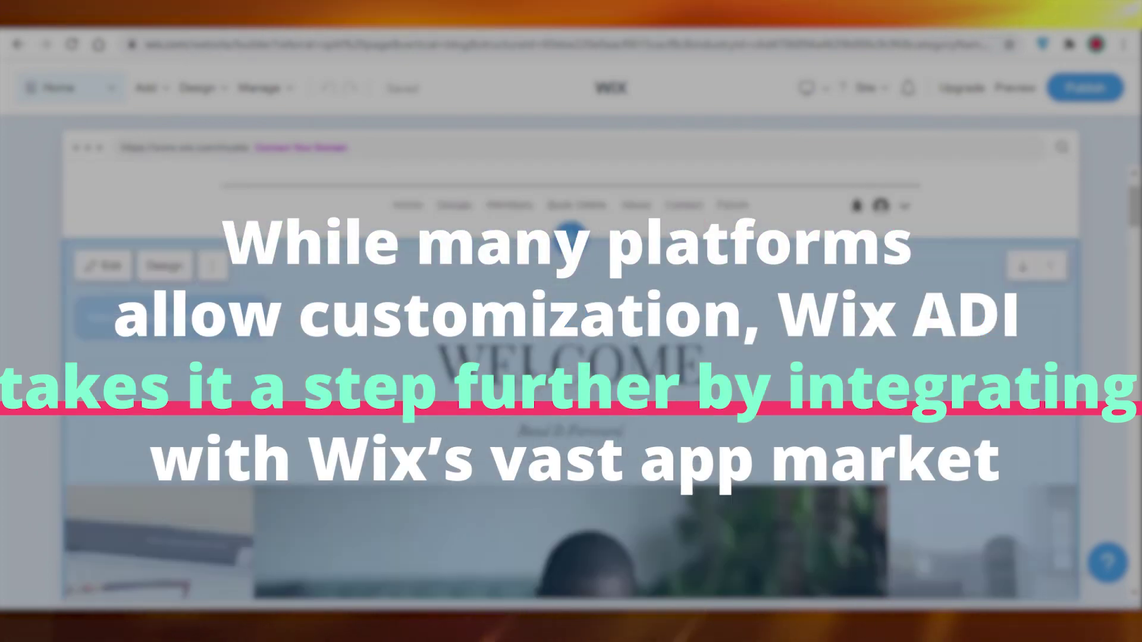
scroll(721, 280, down, 15)
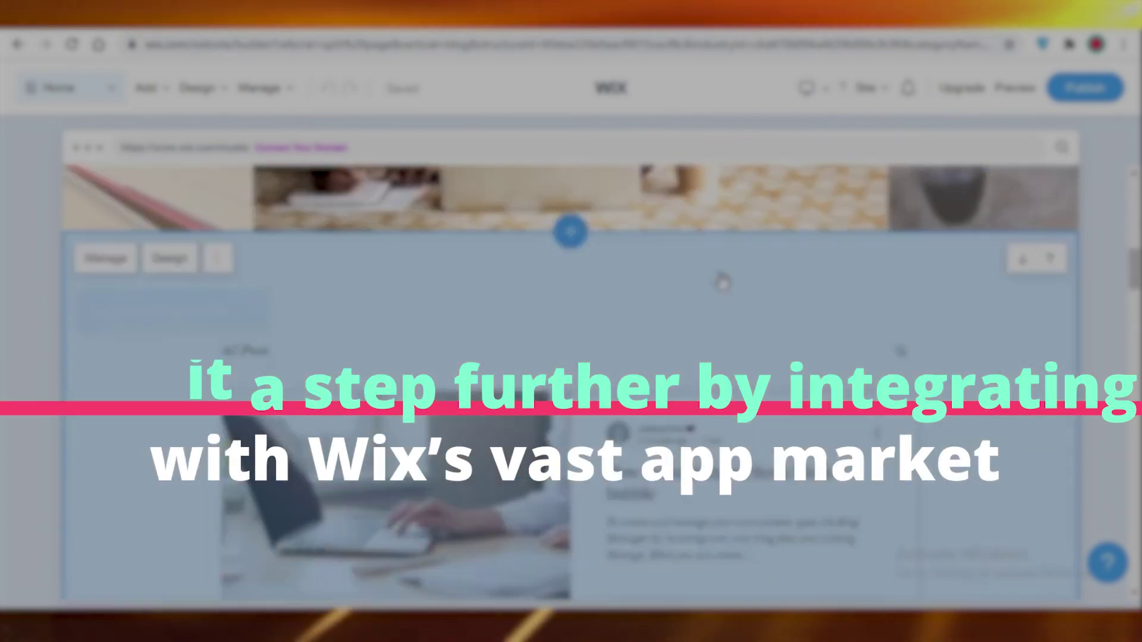
scroll(441, 324, up, 4)
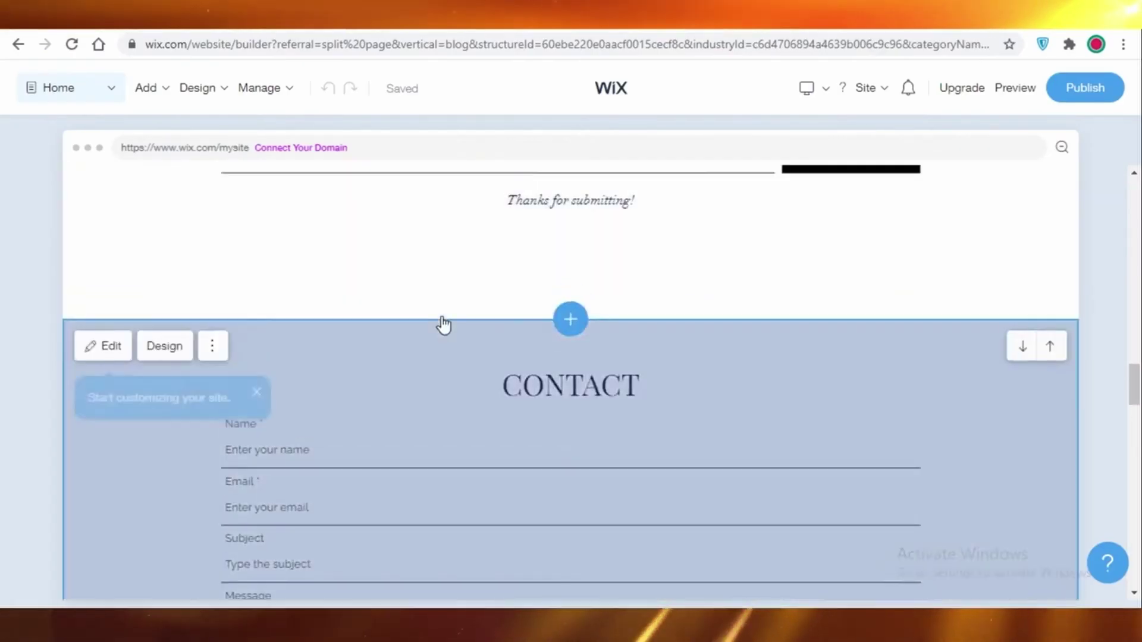
scroll(321, 305, down, 4)
- Open the Design layout choices for the generated blog posts section
scroll(775, 336, up, 15)
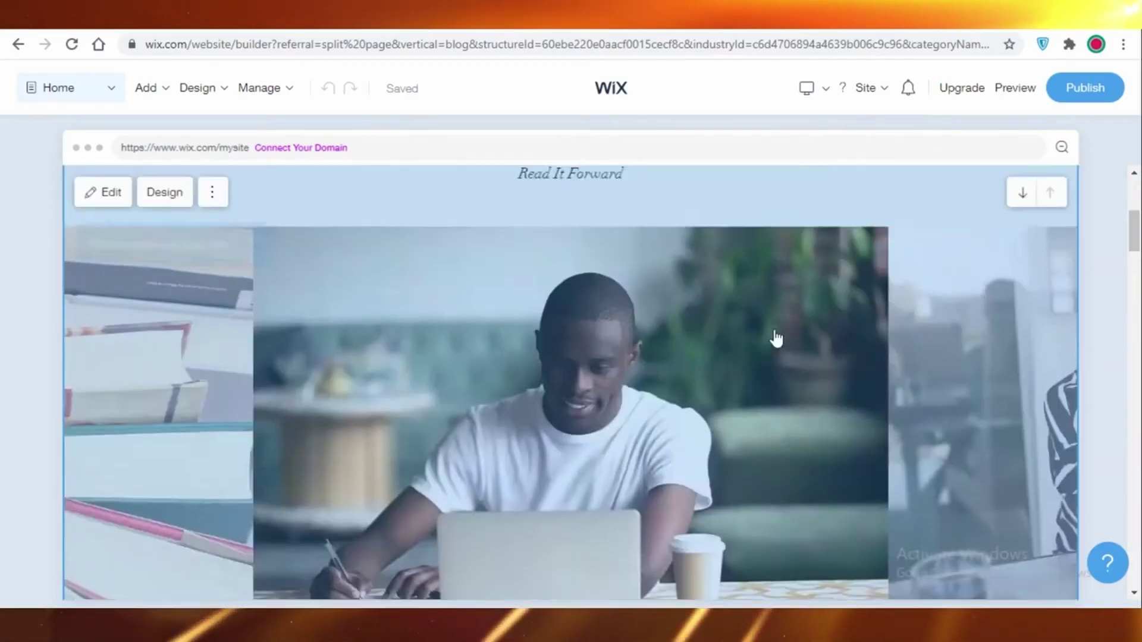
scroll(178, 229, down, 2)
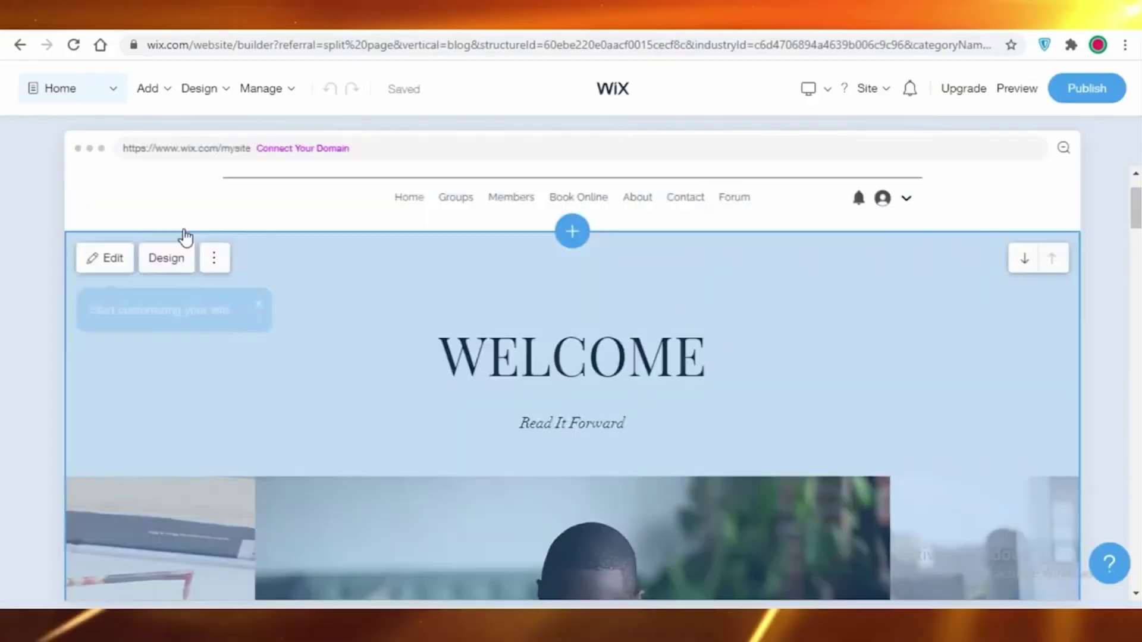
scroll(447, 322, down, 5)
scroll(447, 321, down, 4)
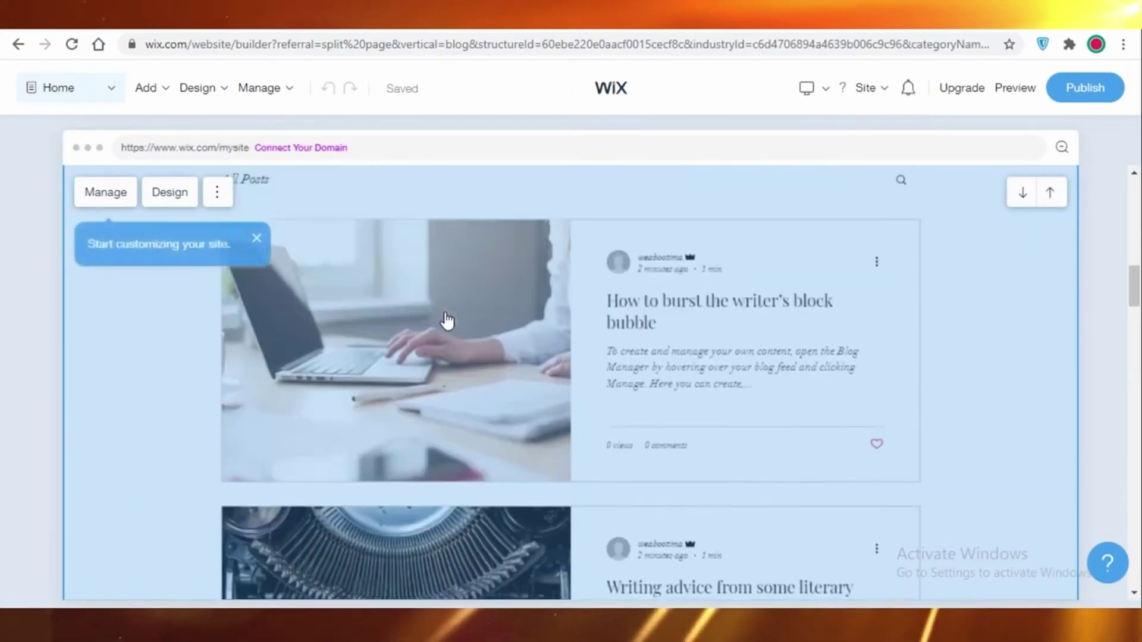
click(637, 349)
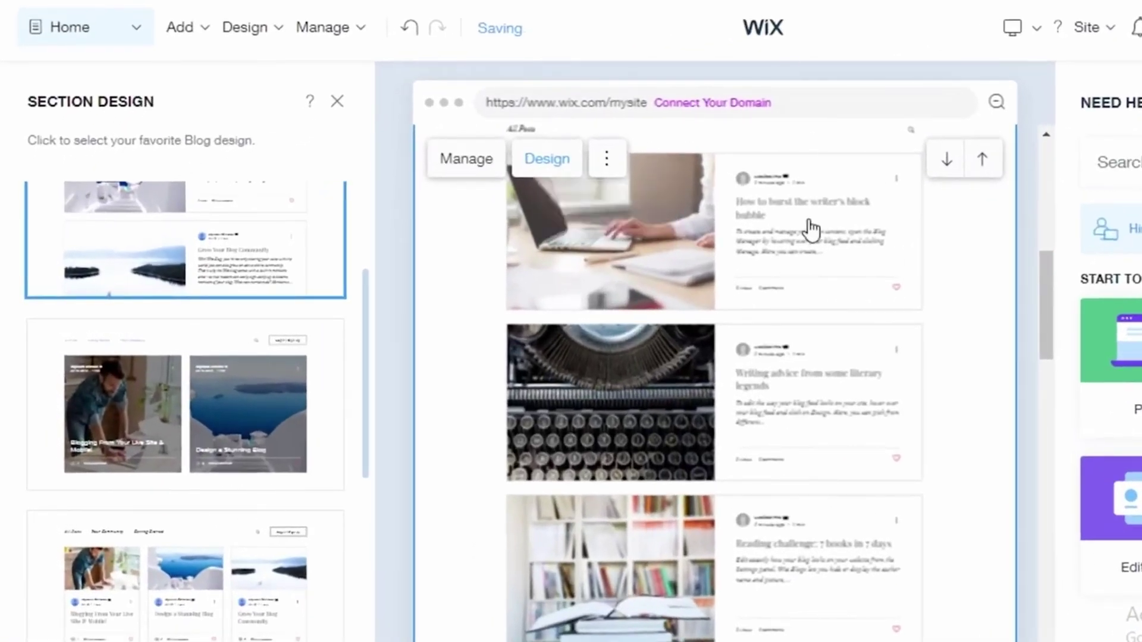
- Switch the blog posts section to the three-column layout and close the Need Help and Section Design panels
scroll(275, 399, down, 5)
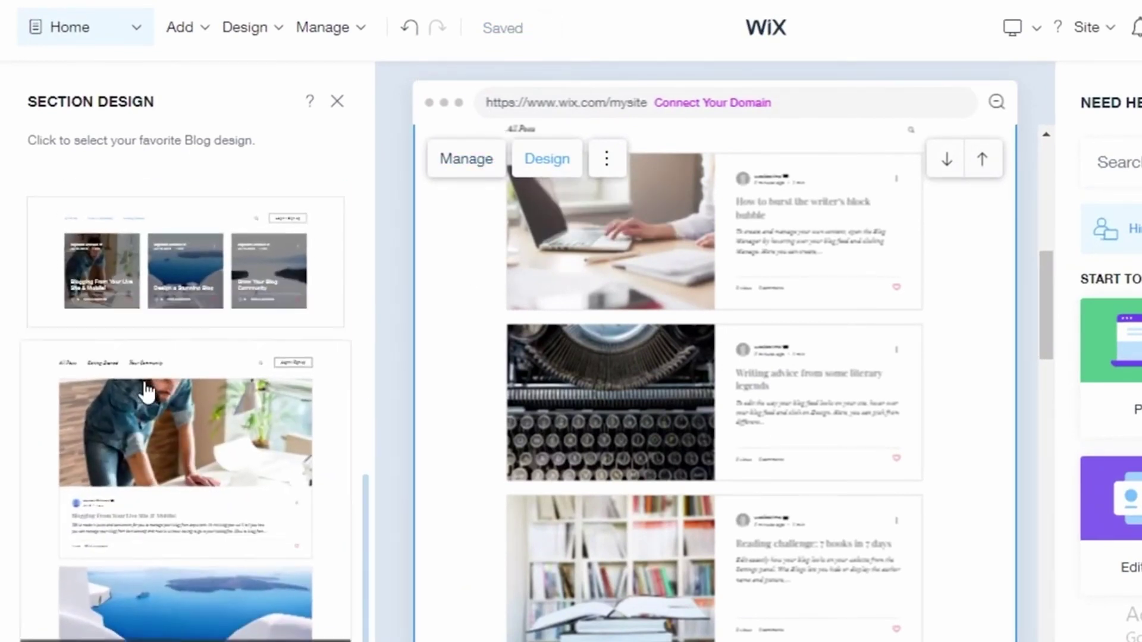
scroll(229, 509, down, 5)
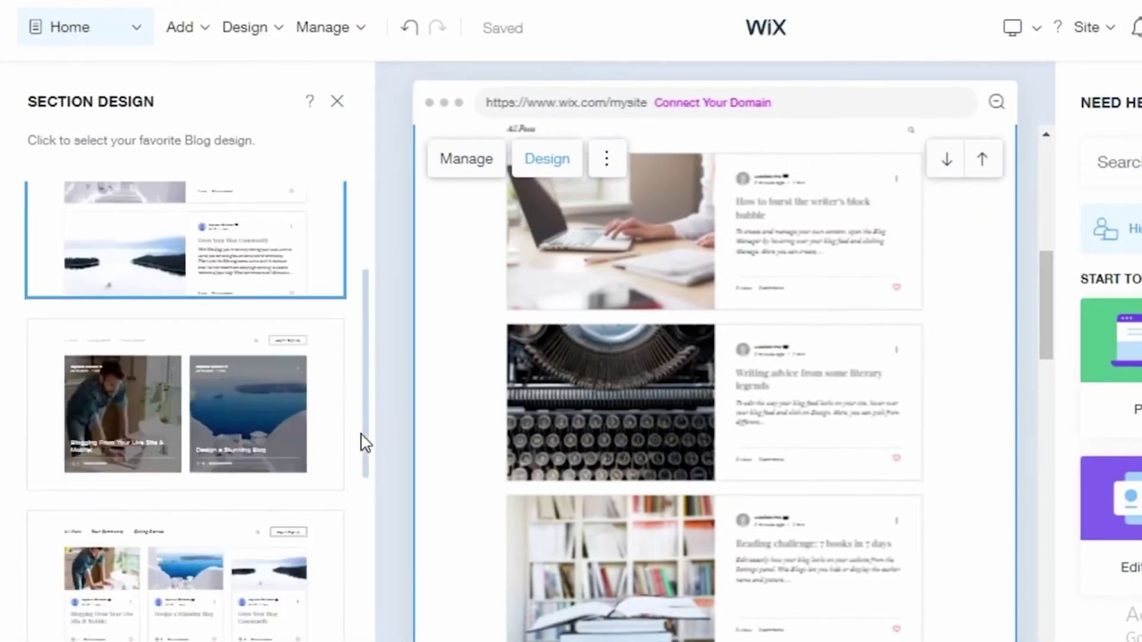
click(196, 433)
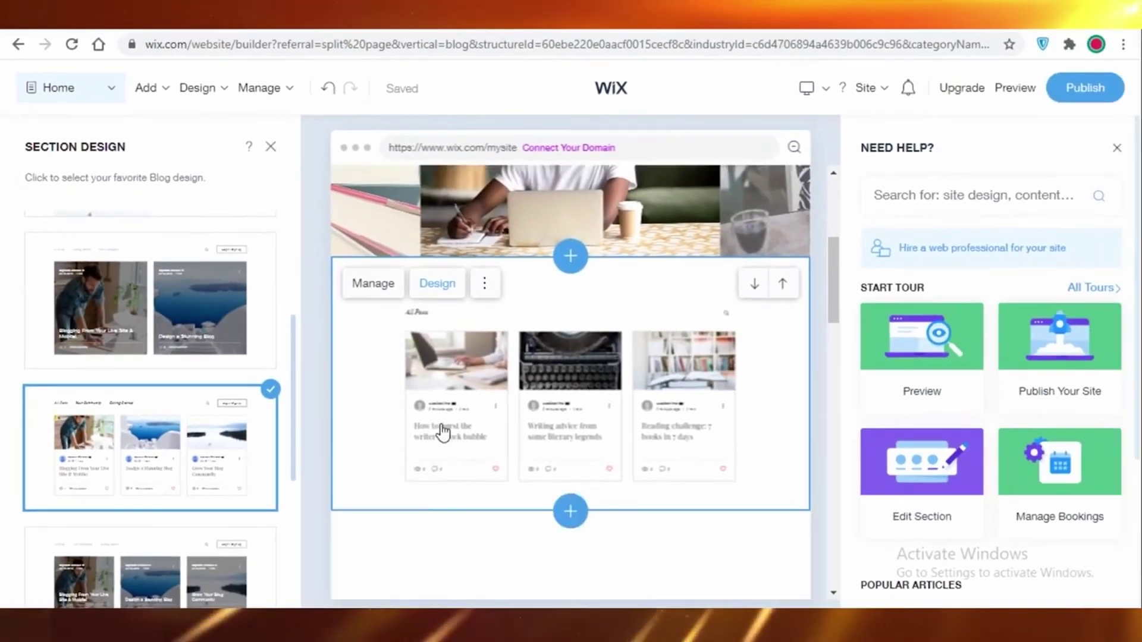
scroll(513, 454, down, 3)
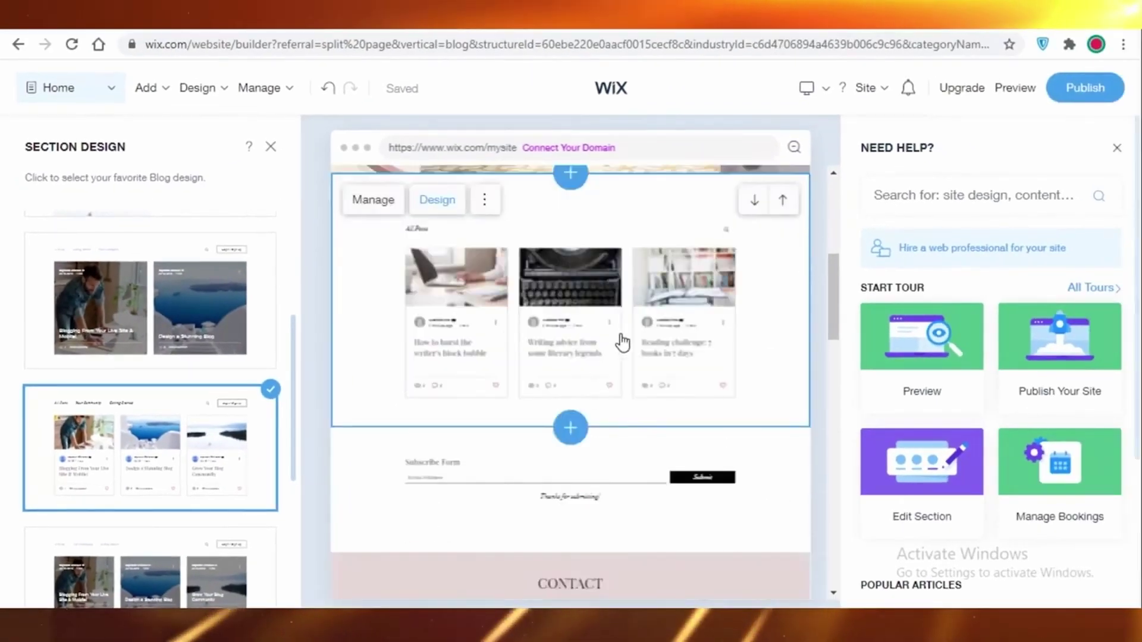
scroll(726, 343, up, 3)
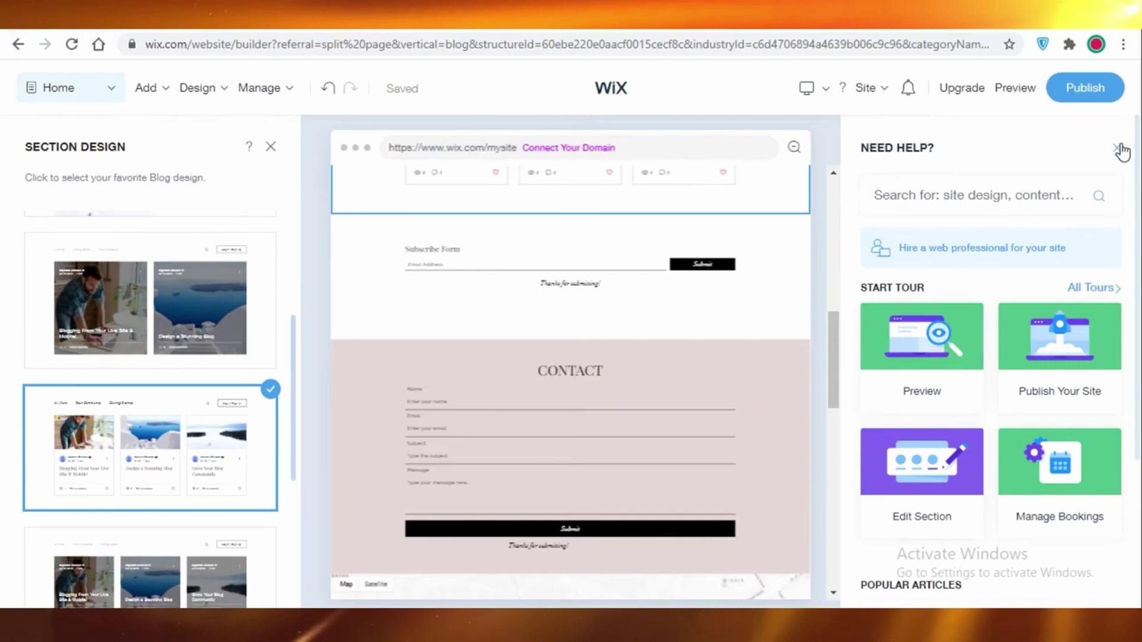
click(1117, 148)
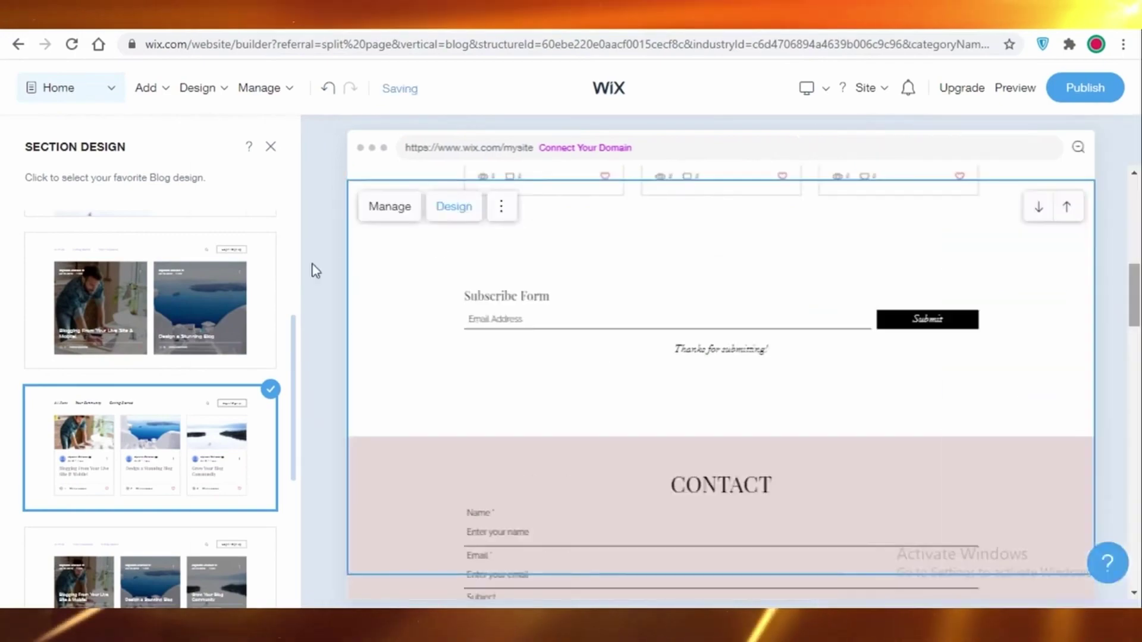
click(271, 146)
scroll(988, 335, down, 3)
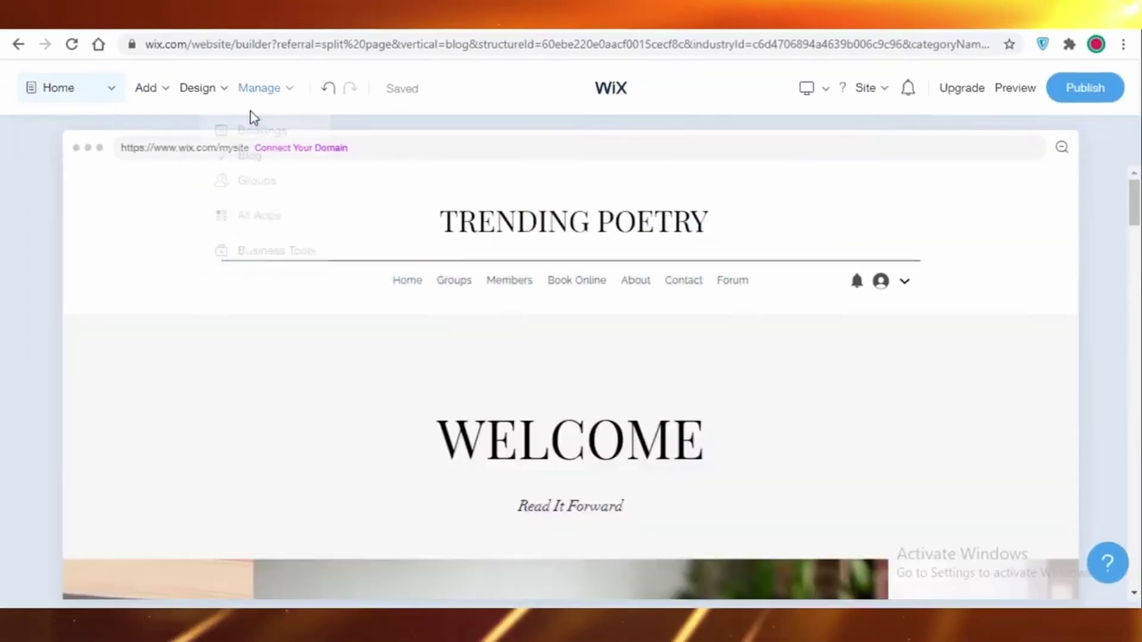
- Open the add-section panel for a new section below the Trending Poetry header
click(149, 90)
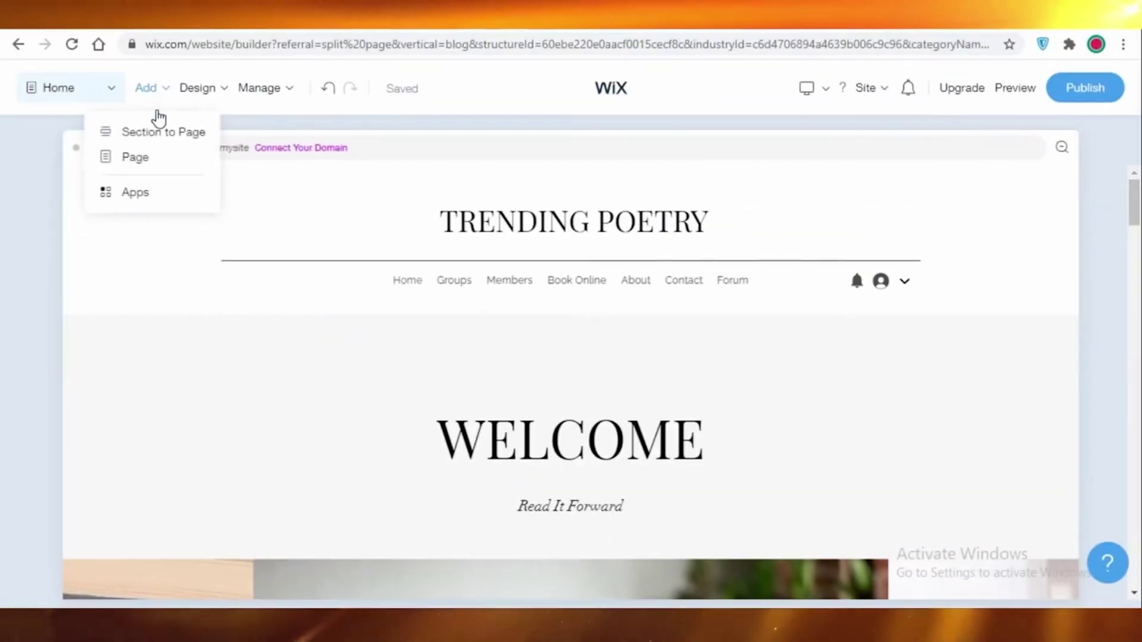
scroll(374, 234, down, 5)
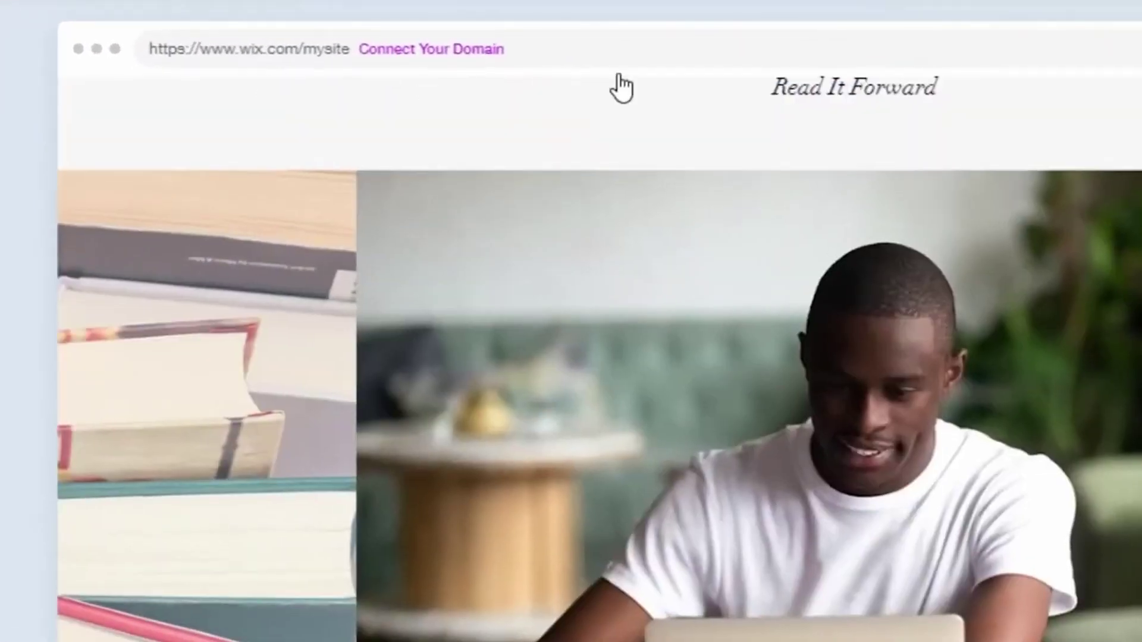
scroll(523, 364, down, 4)
scroll(779, 390, up, 5)
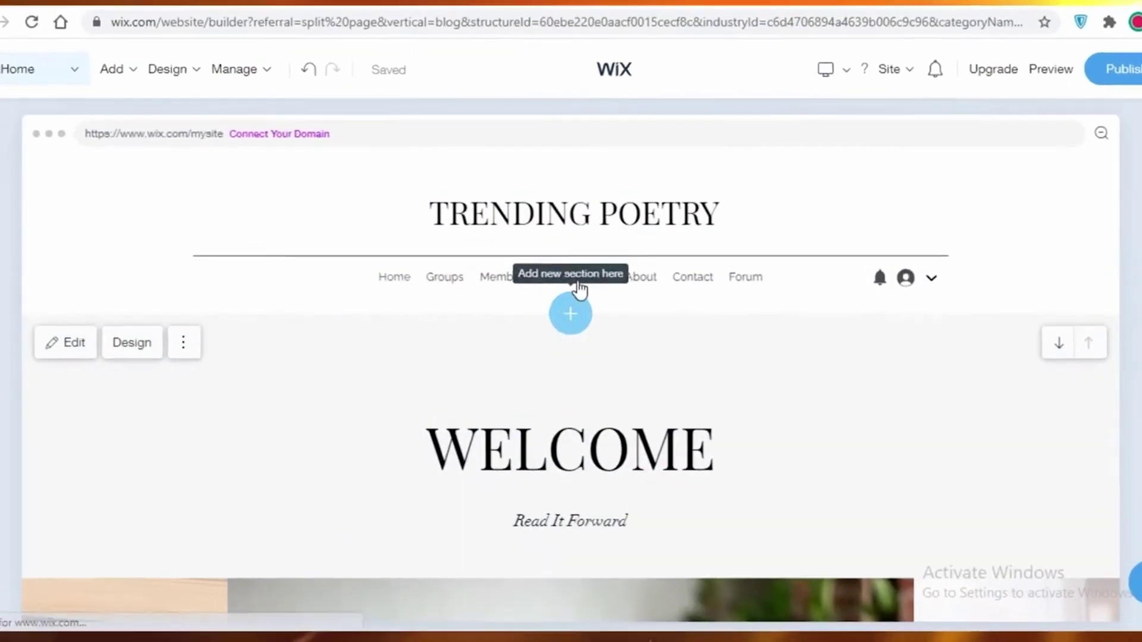
click(568, 316)
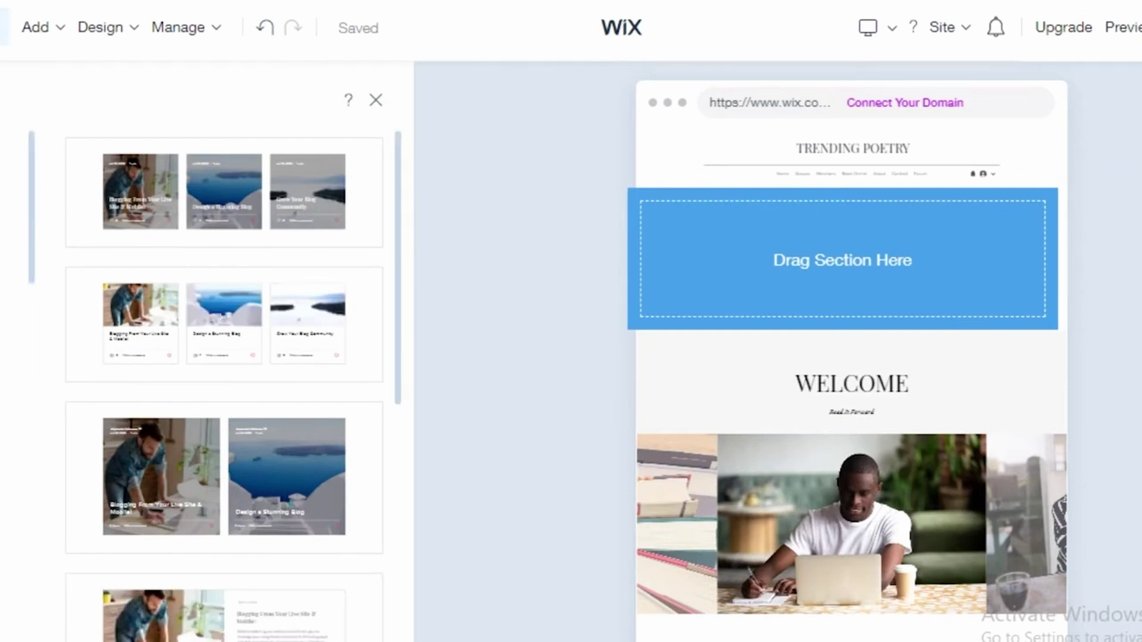
- Drop the books photo section under the header and title it 'SALE ON BARNS AND NOBLE ON ALL'
scroll(217, 300, down, 5)
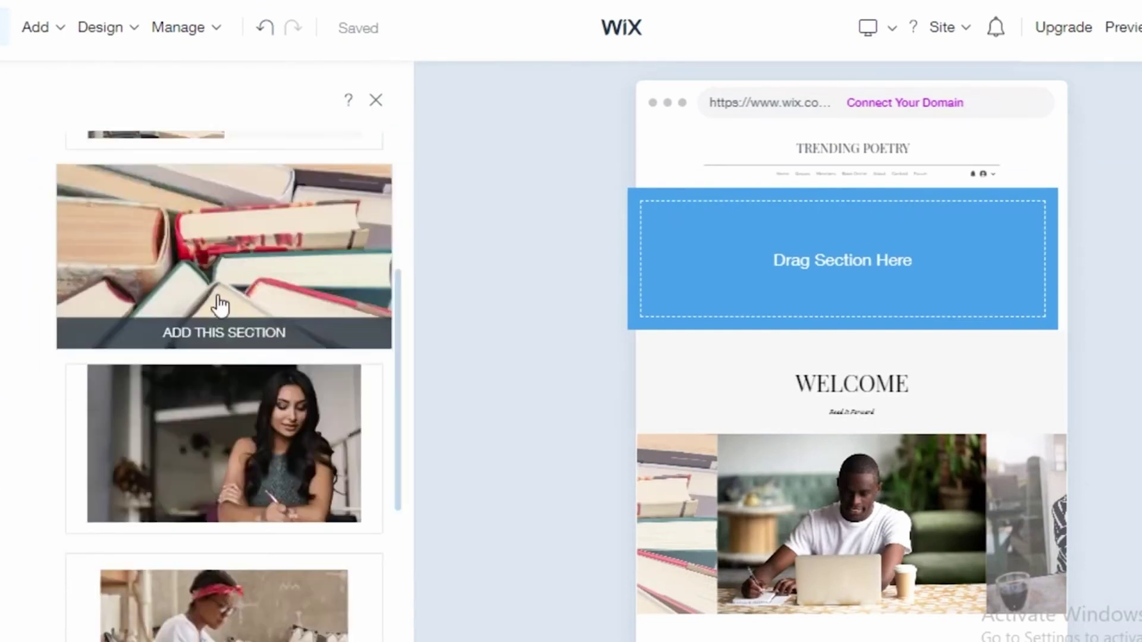
drag(217, 301, 846, 309)
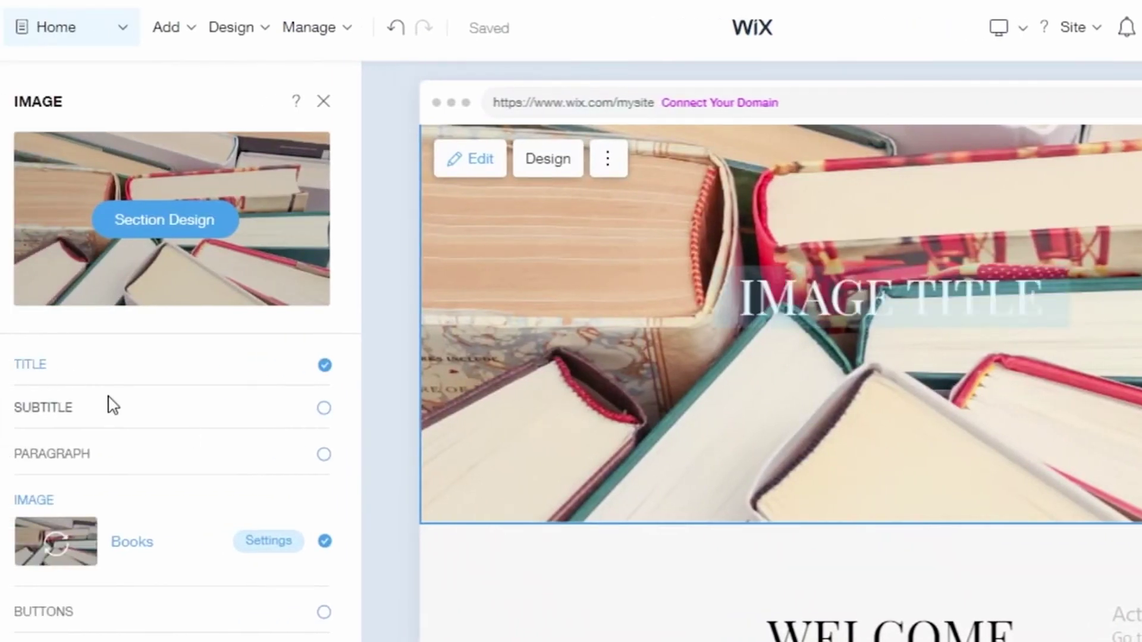
click(613, 357)
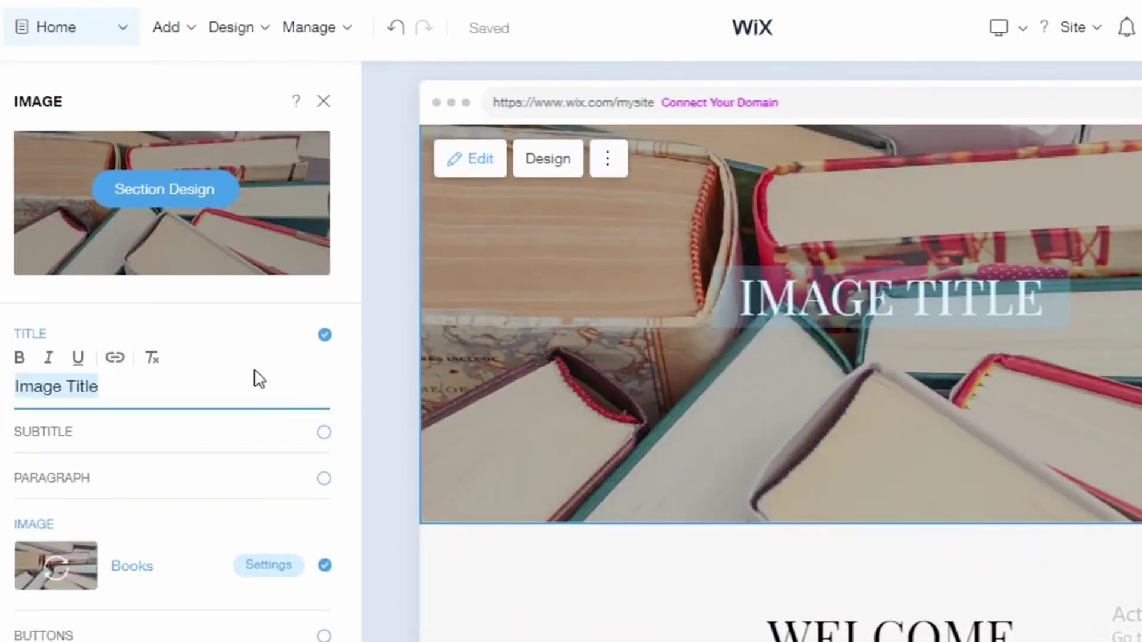
click(221, 379)
text(SALE ON BARNDS AND)
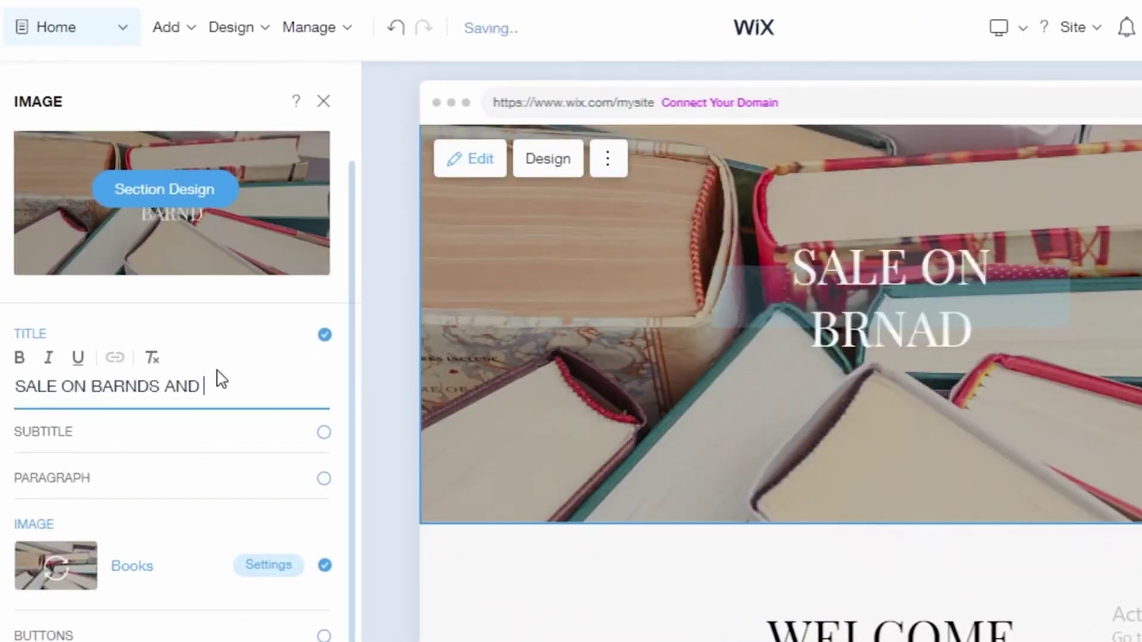
key(BackSpace)
key(BackSpace)
key(BackSpace)
key(BackSpace)
key(BackSpace)
key(BackSpace)
text(S AND NOBLE ON ALL)
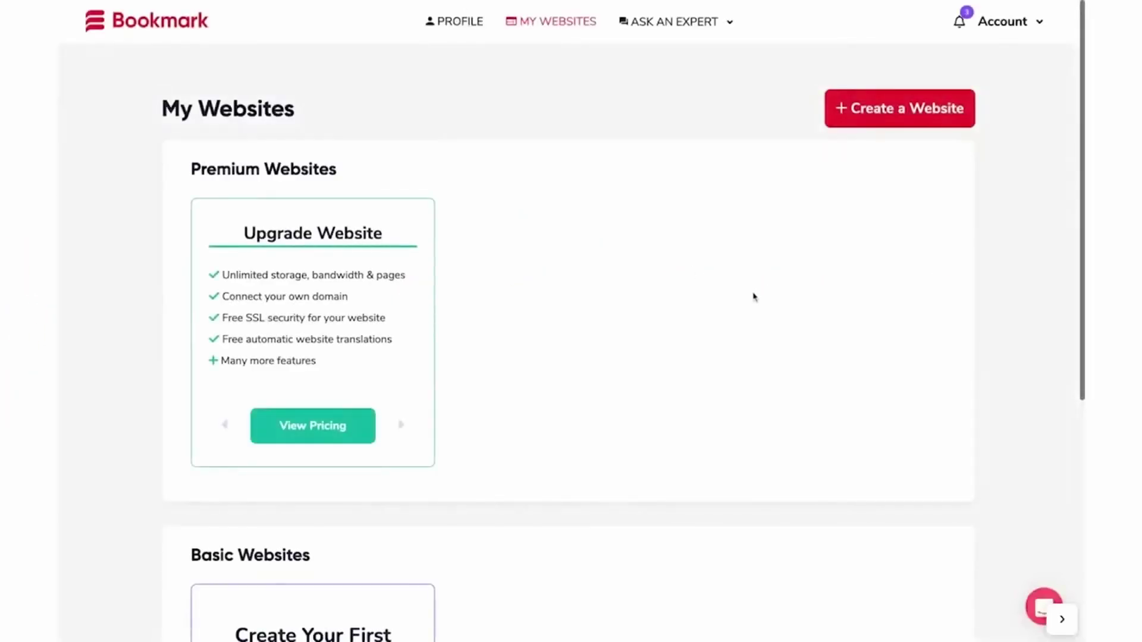
- Create a new Bookmark website, searching 'cof' and choosing the Coffee Shops category
click(906, 123)
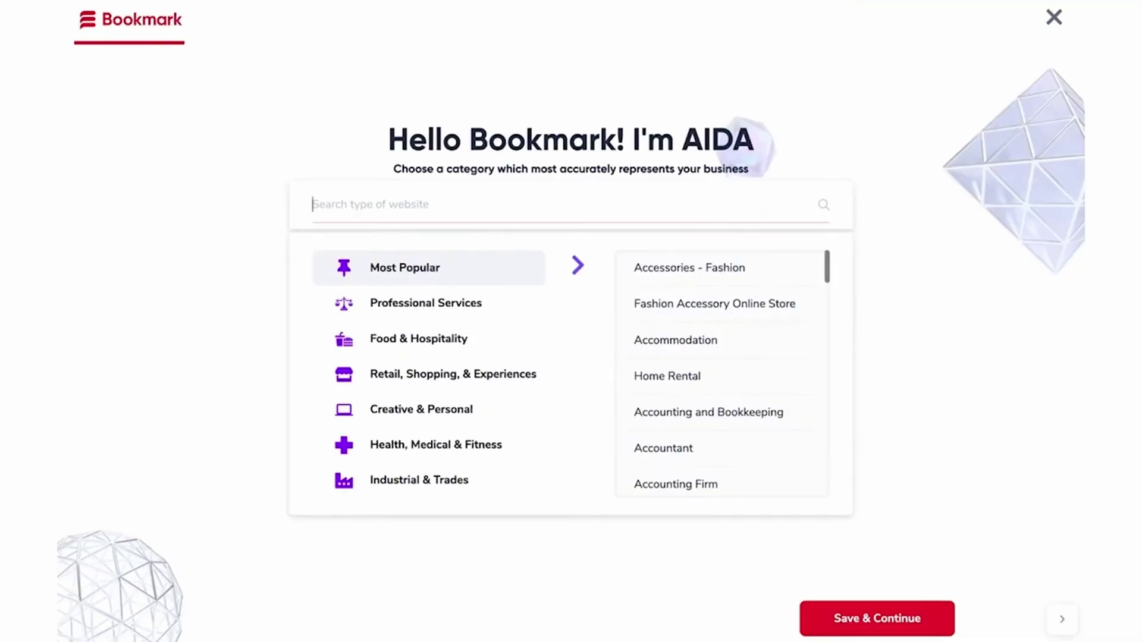
click(698, 208)
text(cof)
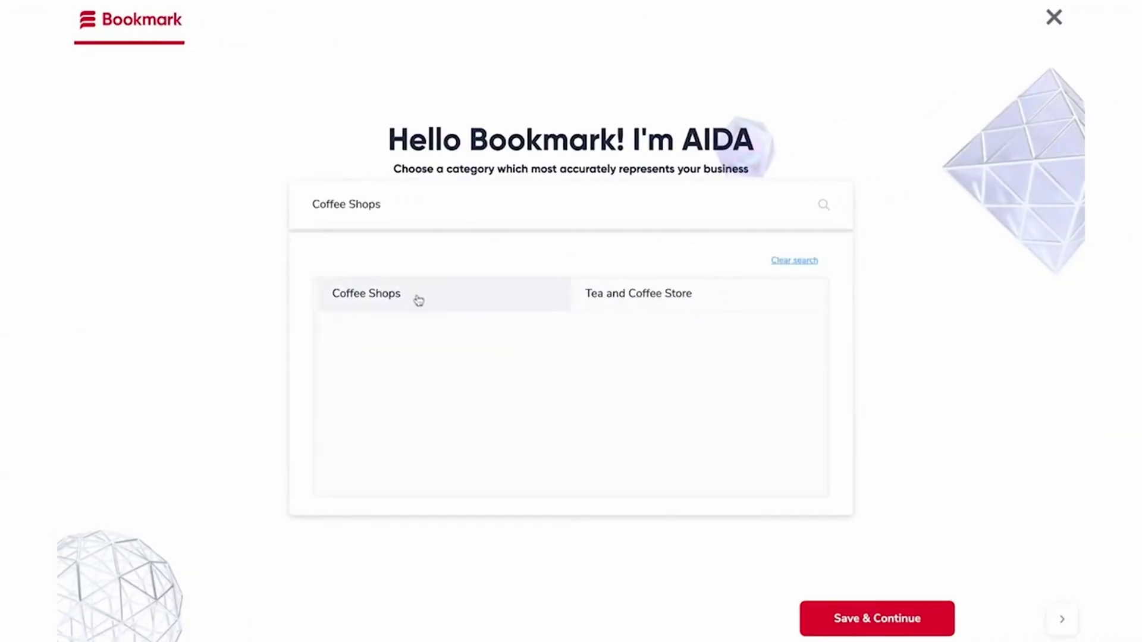
click(841, 616)
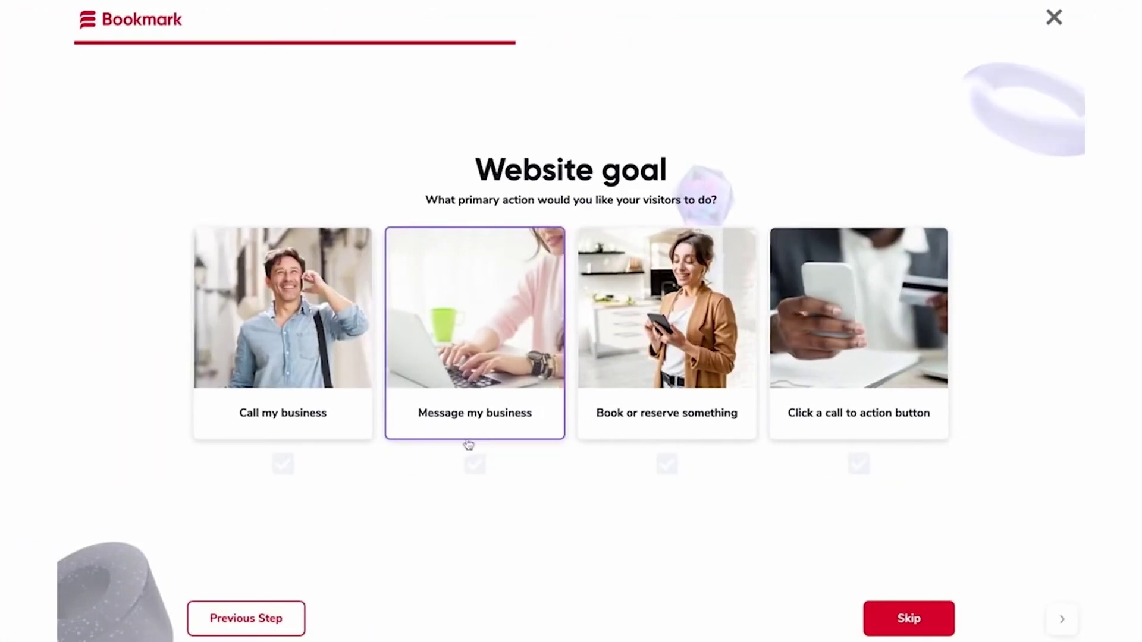
- Set a call-to-action button goal, add a Custom Blog, and choose the Minimal theme
click(818, 438)
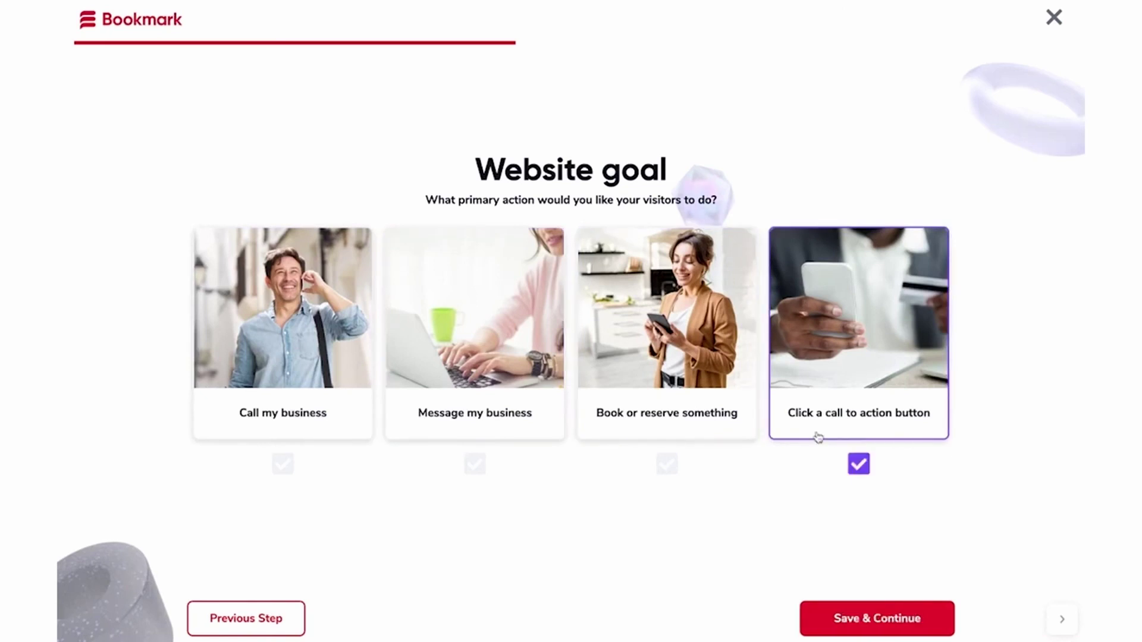
click(848, 618)
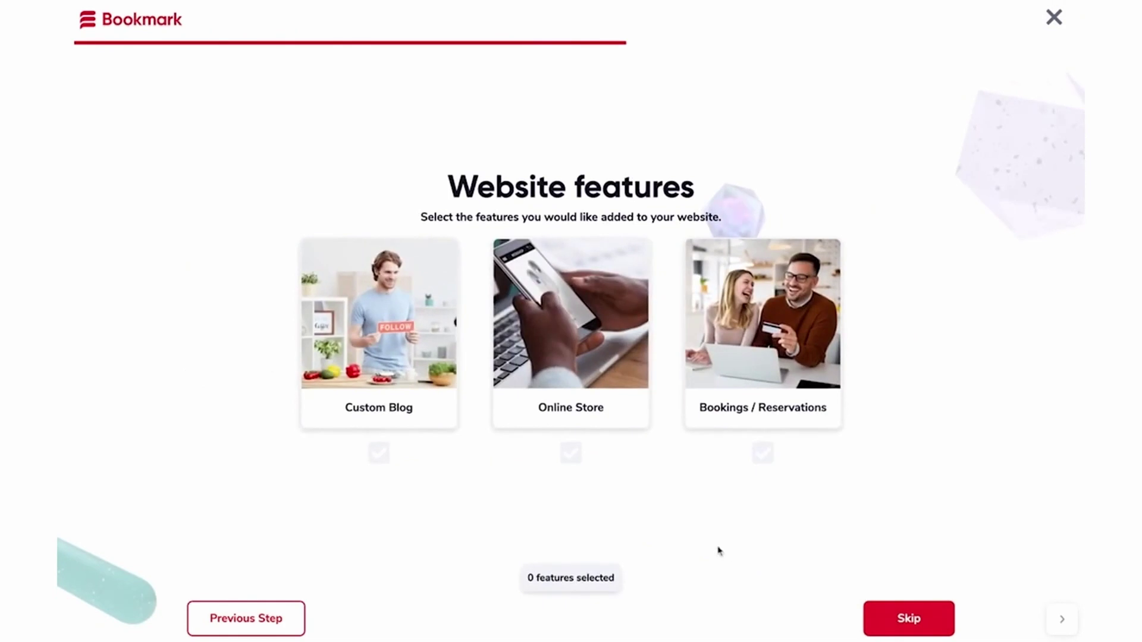
click(426, 423)
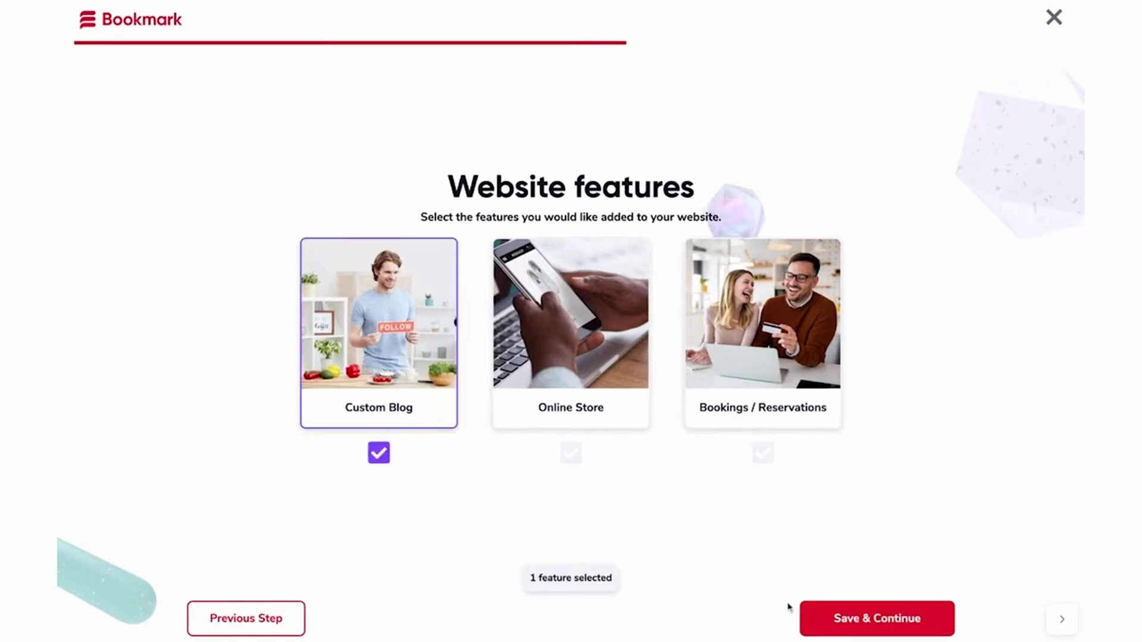
click(818, 614)
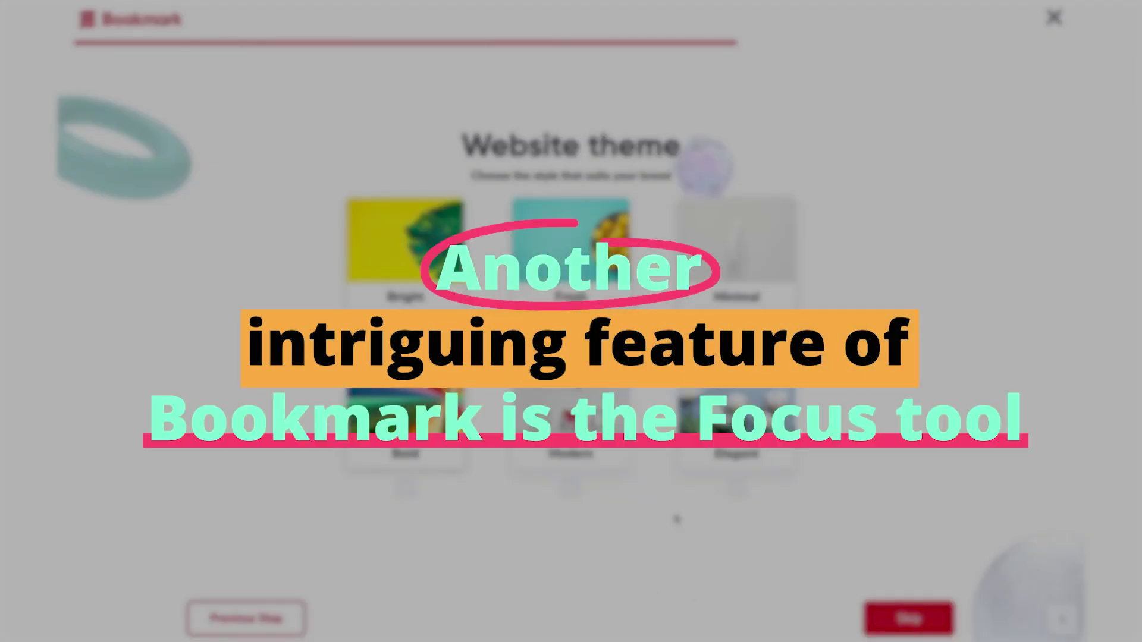
click(735, 243)
click(866, 622)
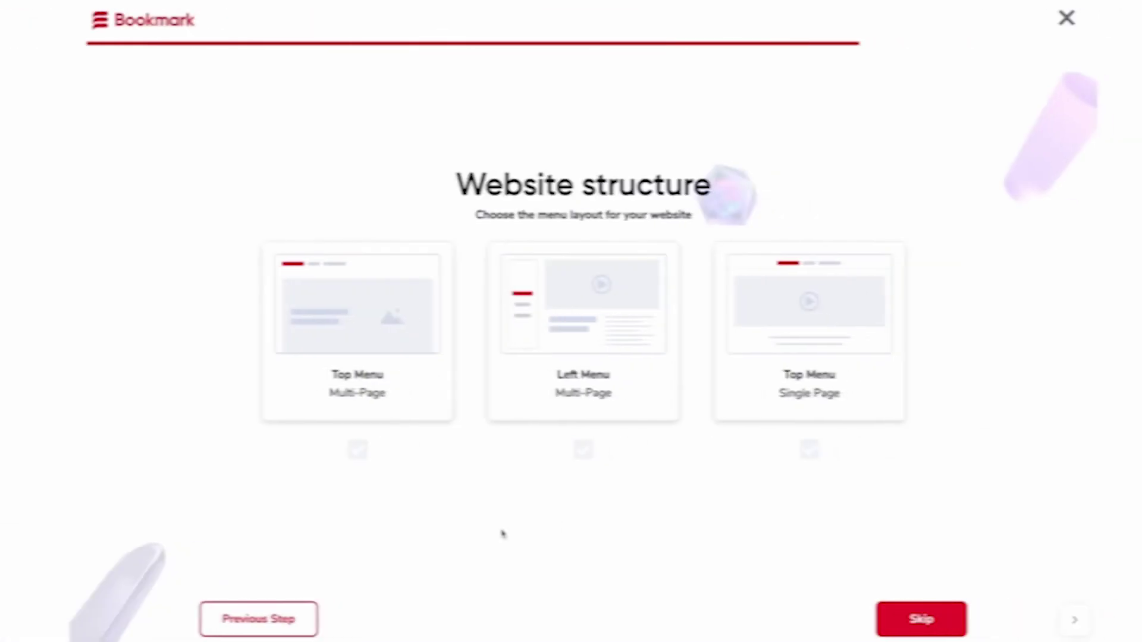
- Pick the Top Menu Multi-Page layout, add coffee photos, and choose the do-it-yourself build
click(394, 407)
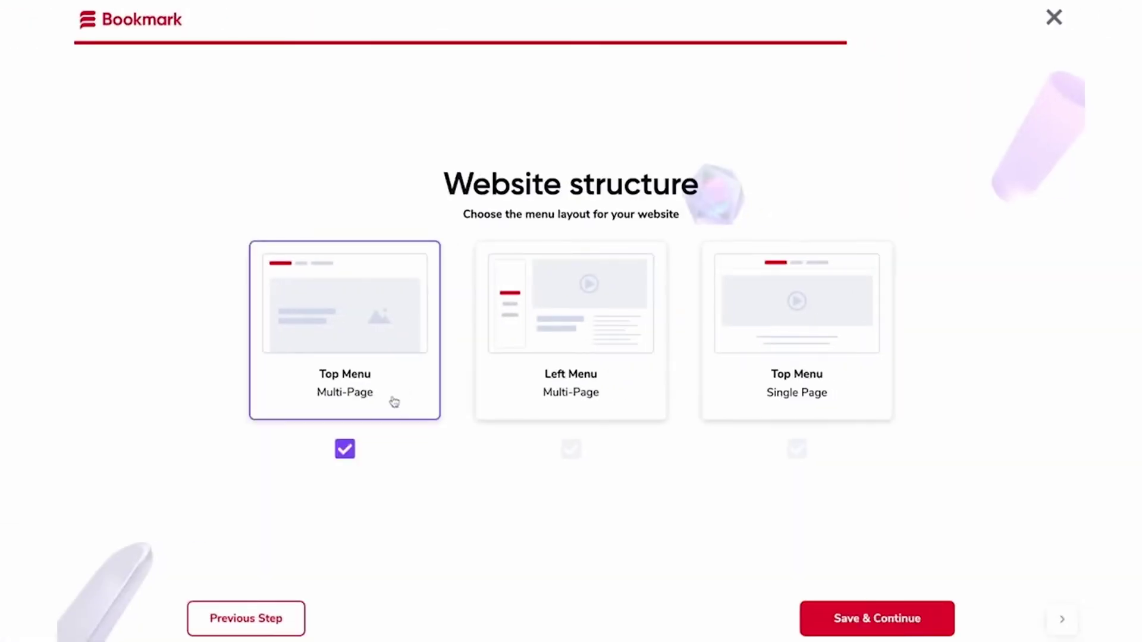
click(826, 619)
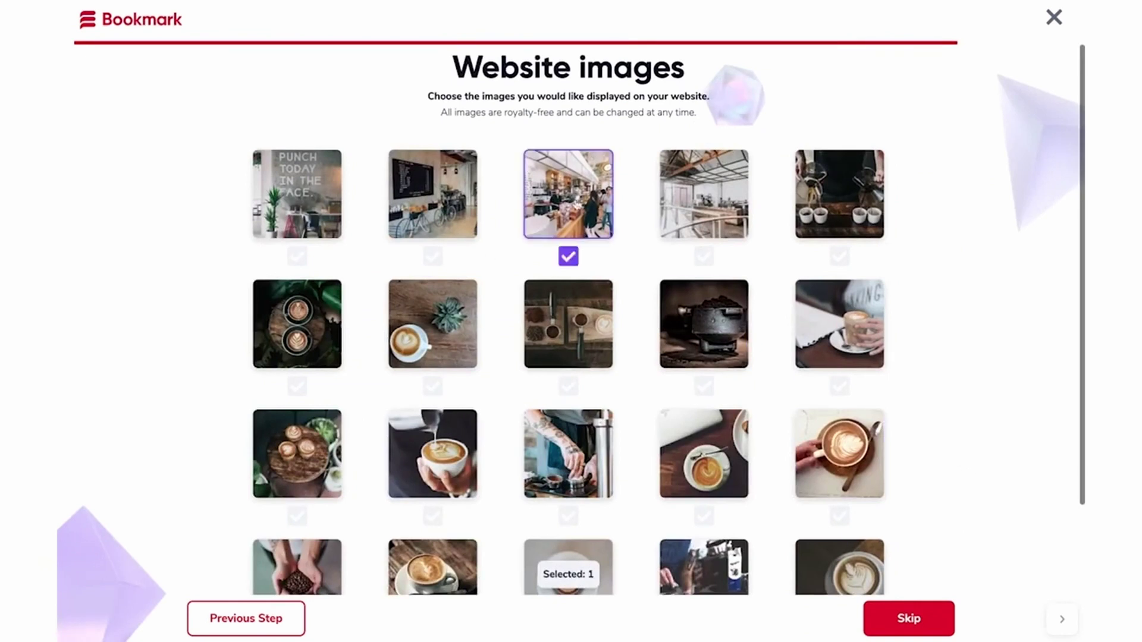
click(333, 323)
click(597, 447)
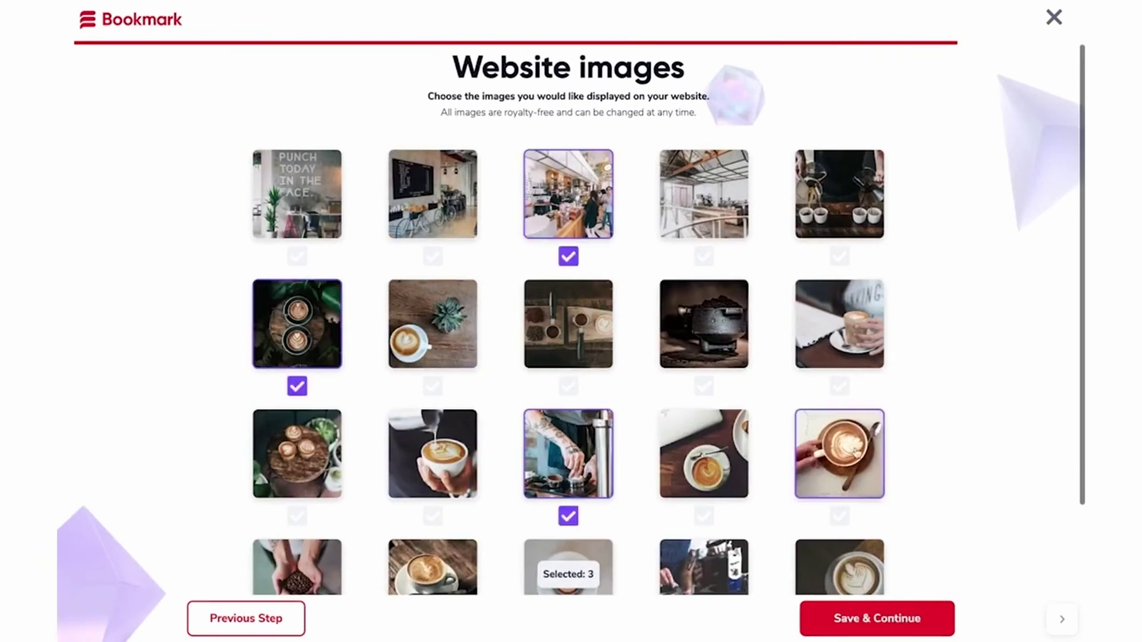
click(832, 618)
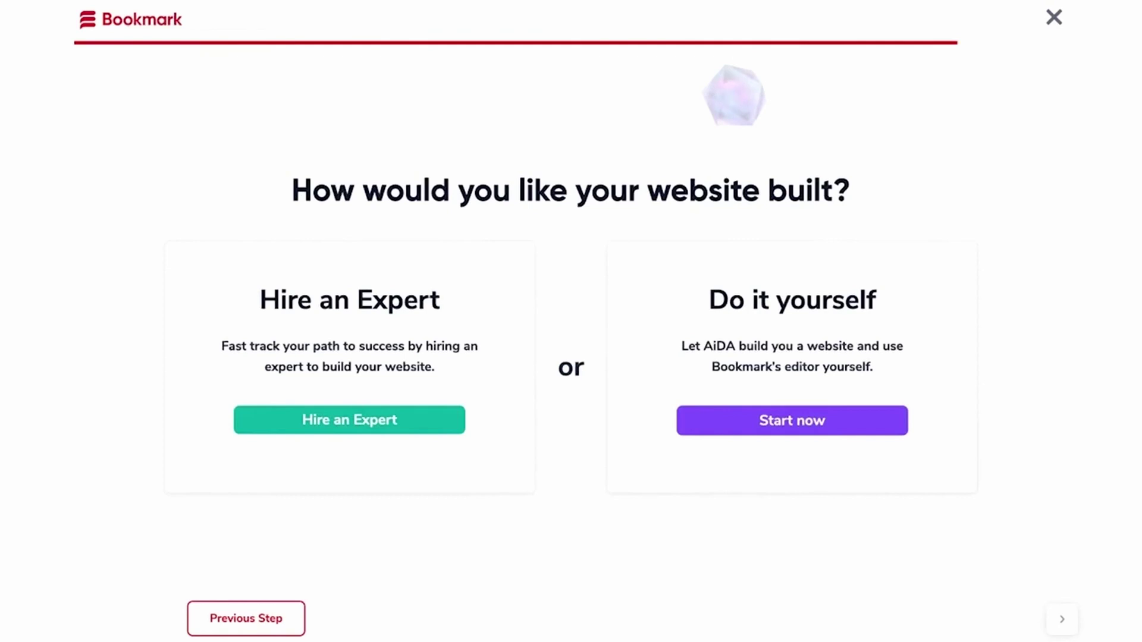
click(729, 421)
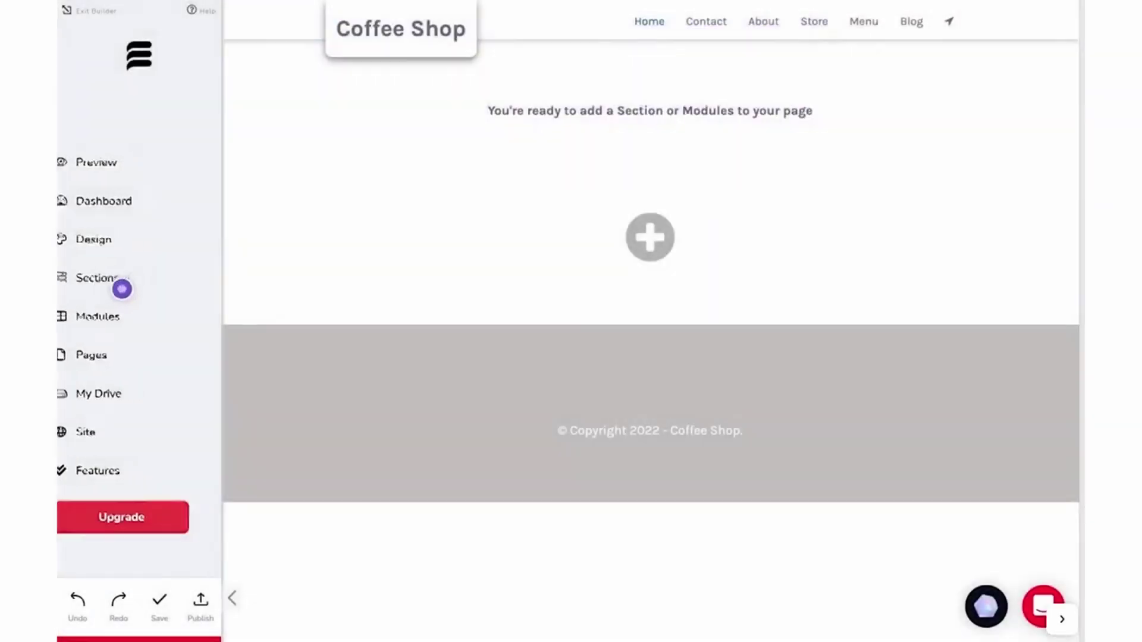
- Browse the section templates, dismiss the ready message, and start editing the Coffee Shop site
click(119, 283)
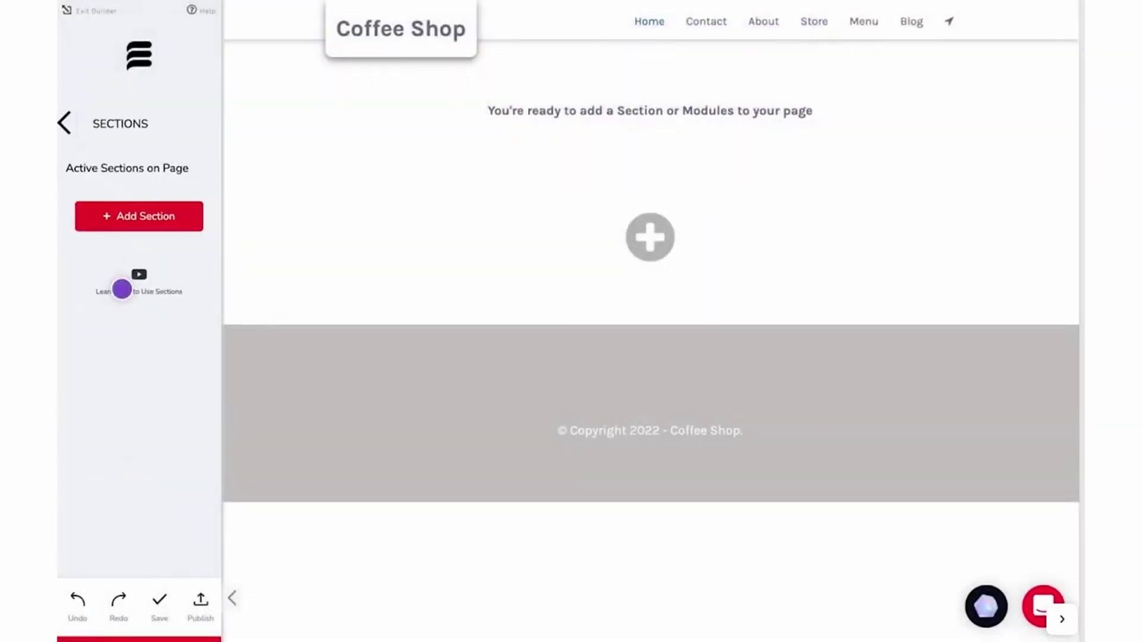
click(129, 231)
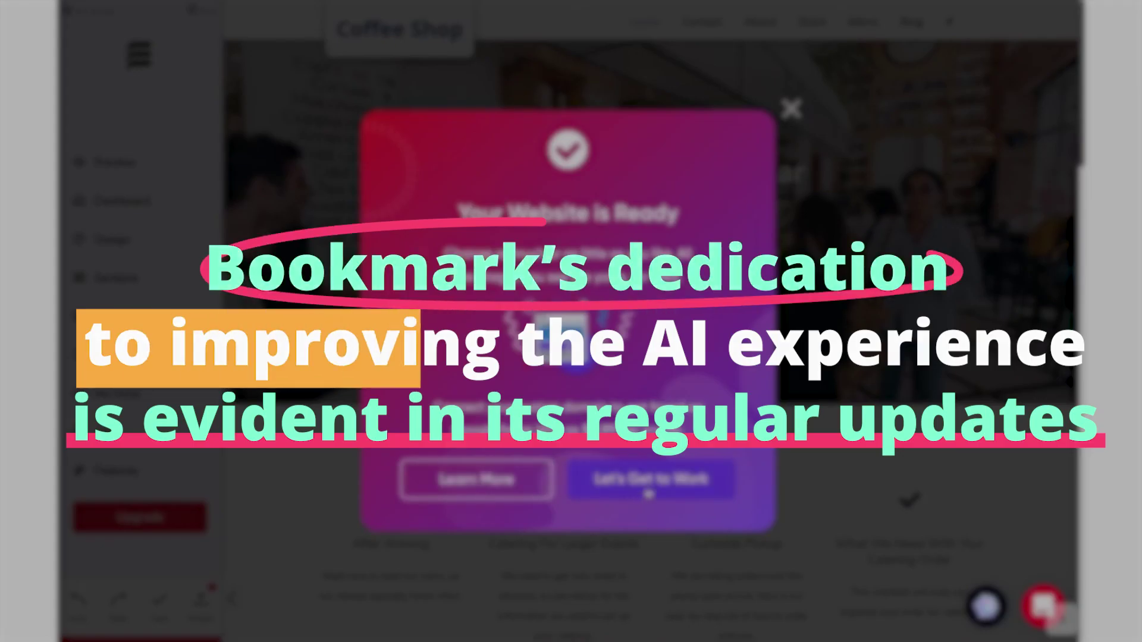
click(648, 494)
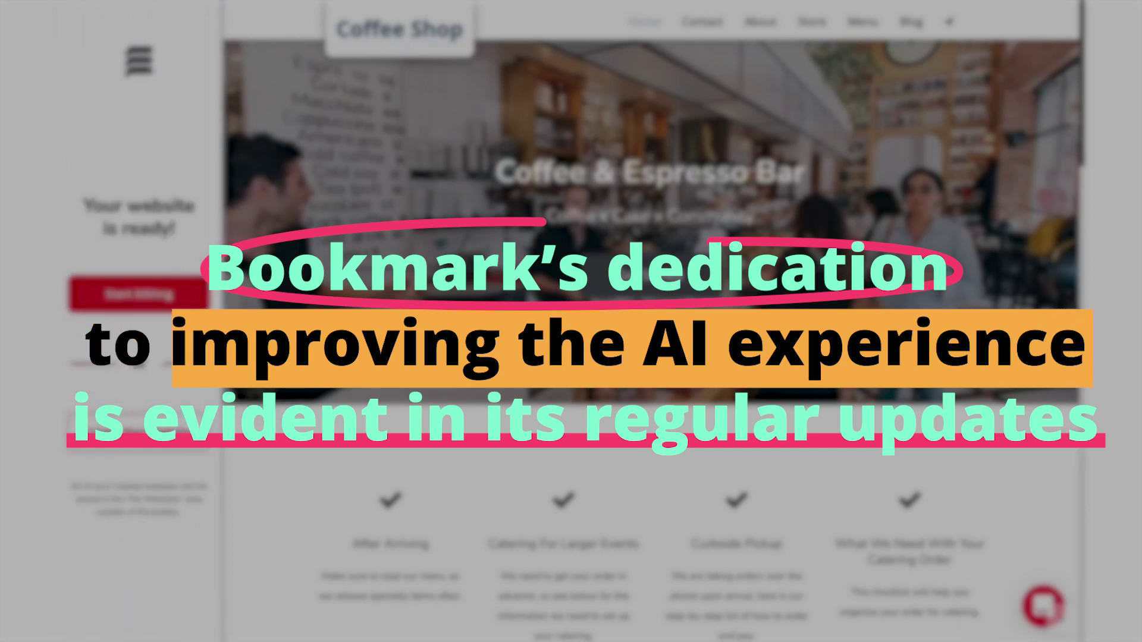
scroll(651, 321, down, 15)
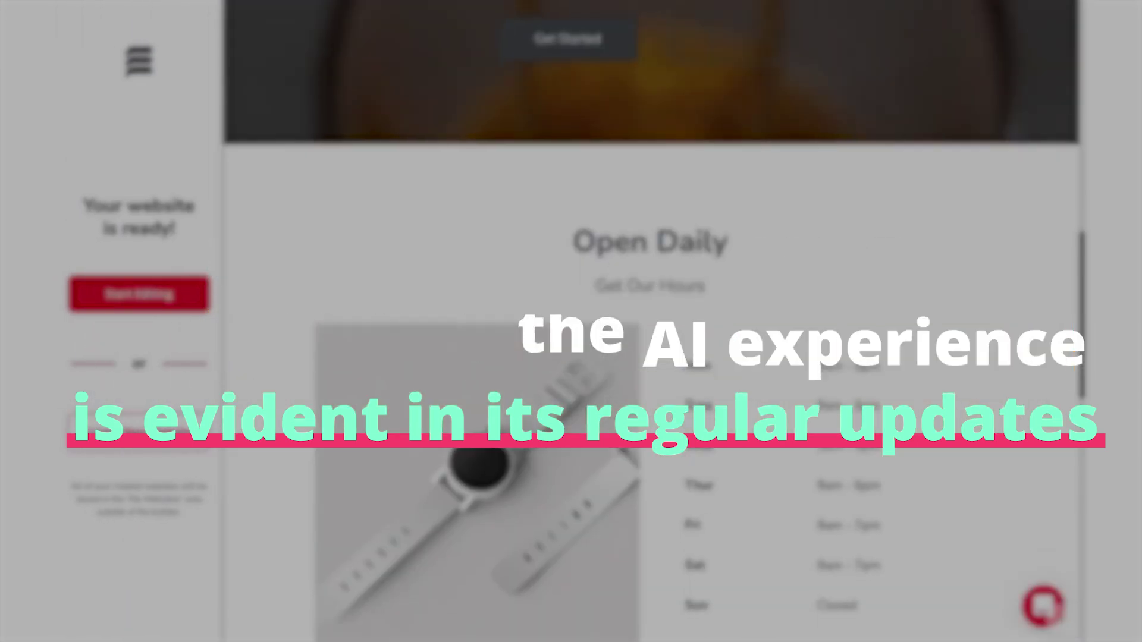
scroll(637, 453, down, 5)
scroll(637, 453, up, 20)
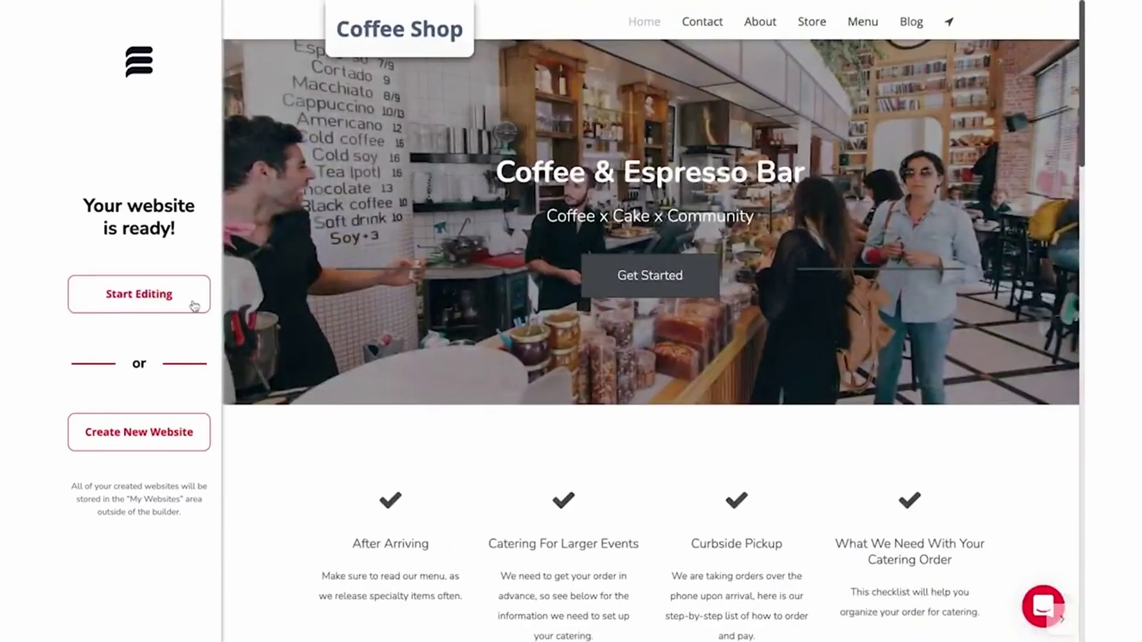
click(195, 307)
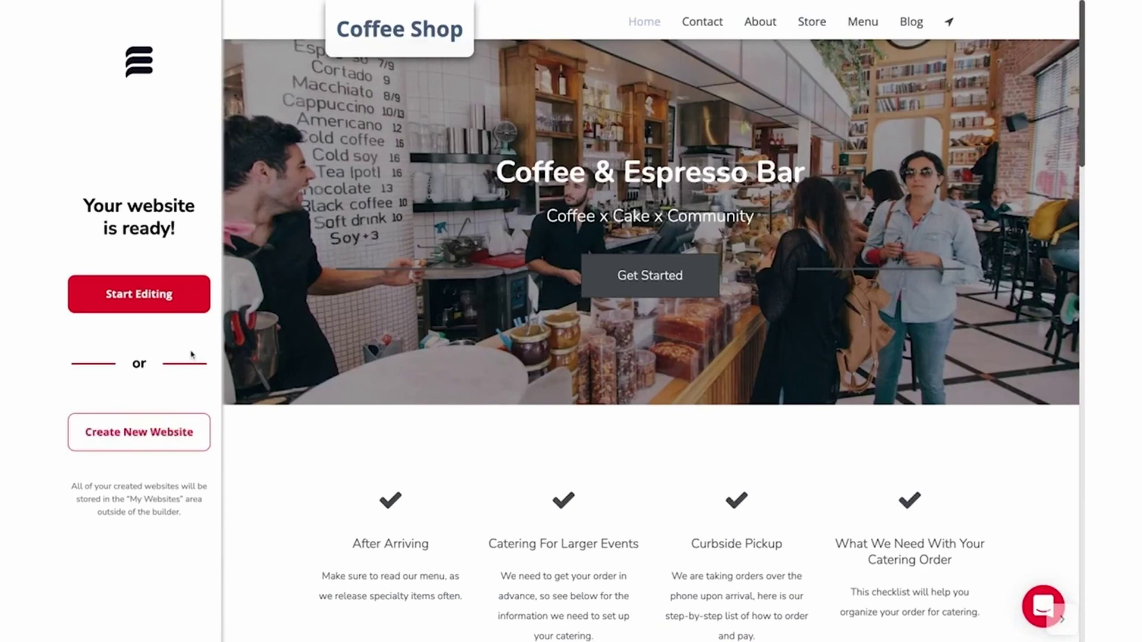
click(194, 300)
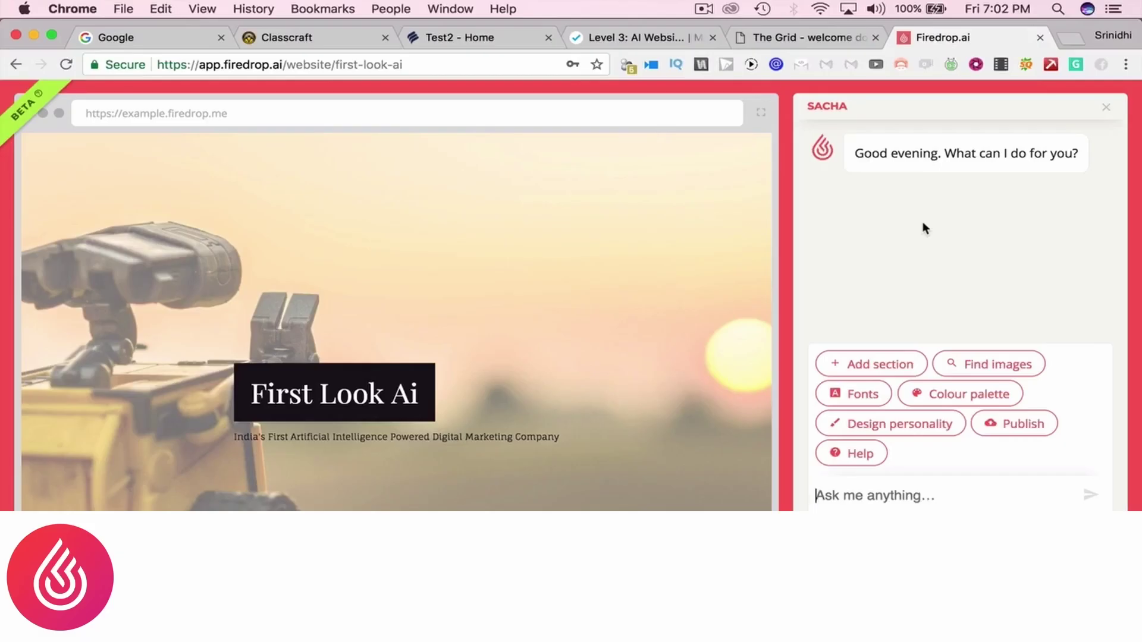
- Greet Sacha and add a Testimonials section from Content ideas, then have Sacha design it
text(Hi)
key(Return)
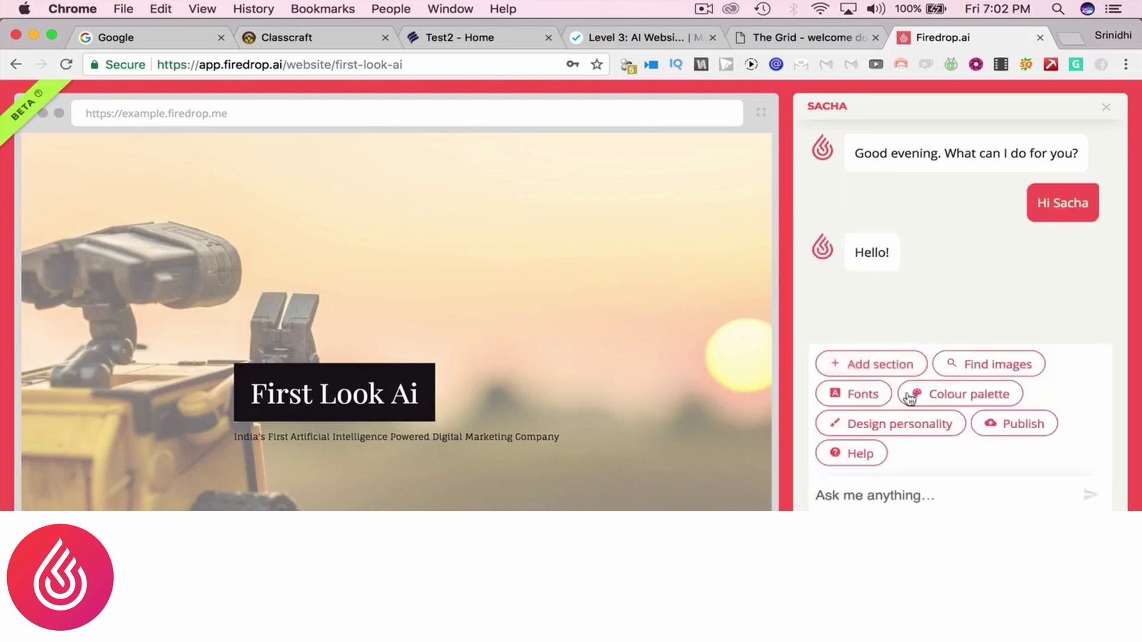
click(868, 366)
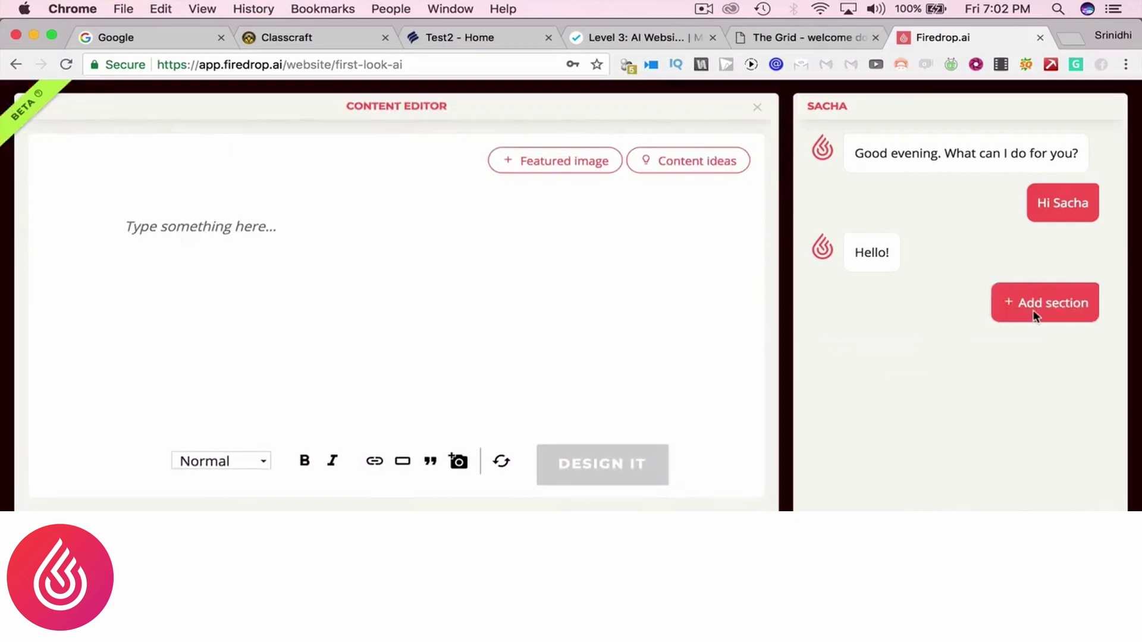
click(661, 168)
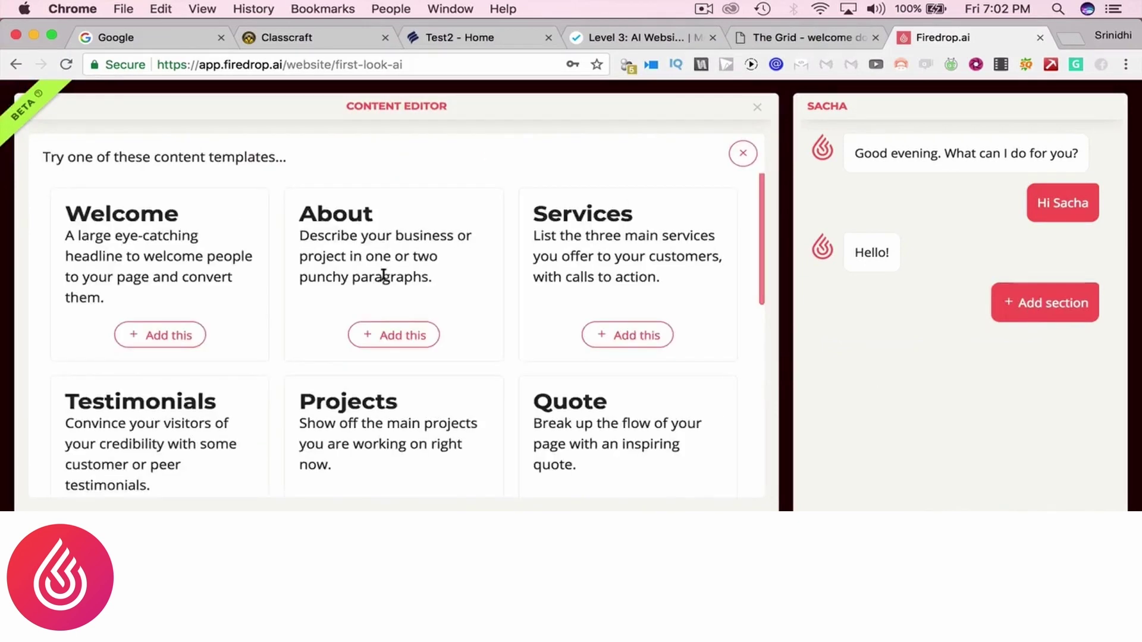
scroll(204, 404, down, 3)
click(163, 360)
click(593, 505)
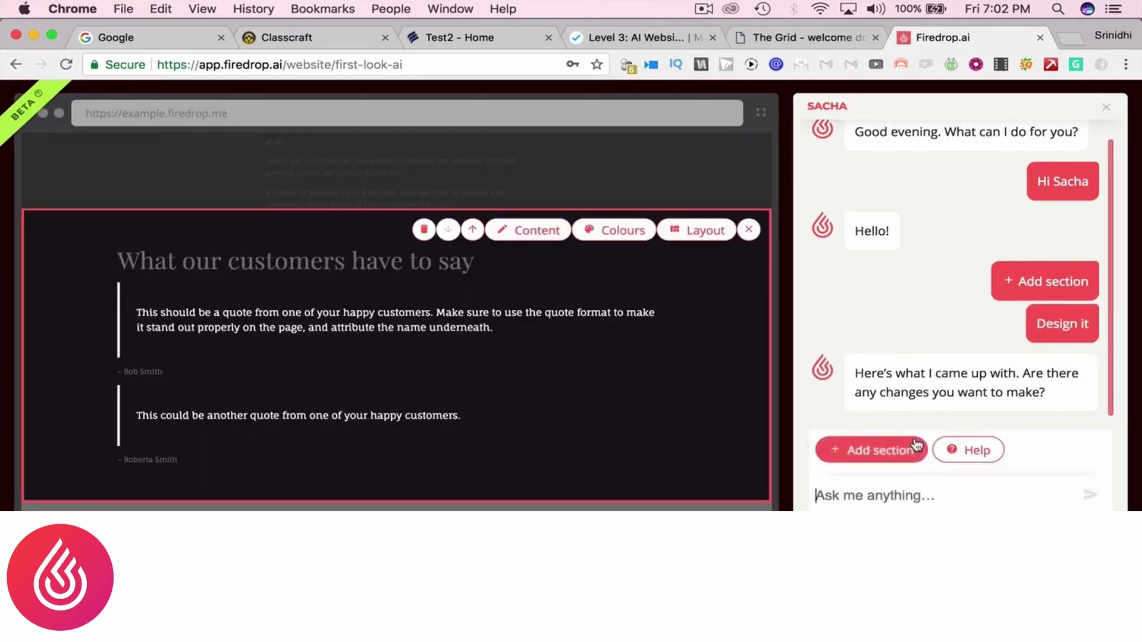
- Ask Sacha 'Change colour palette' about changing the site's colours
text(What can)
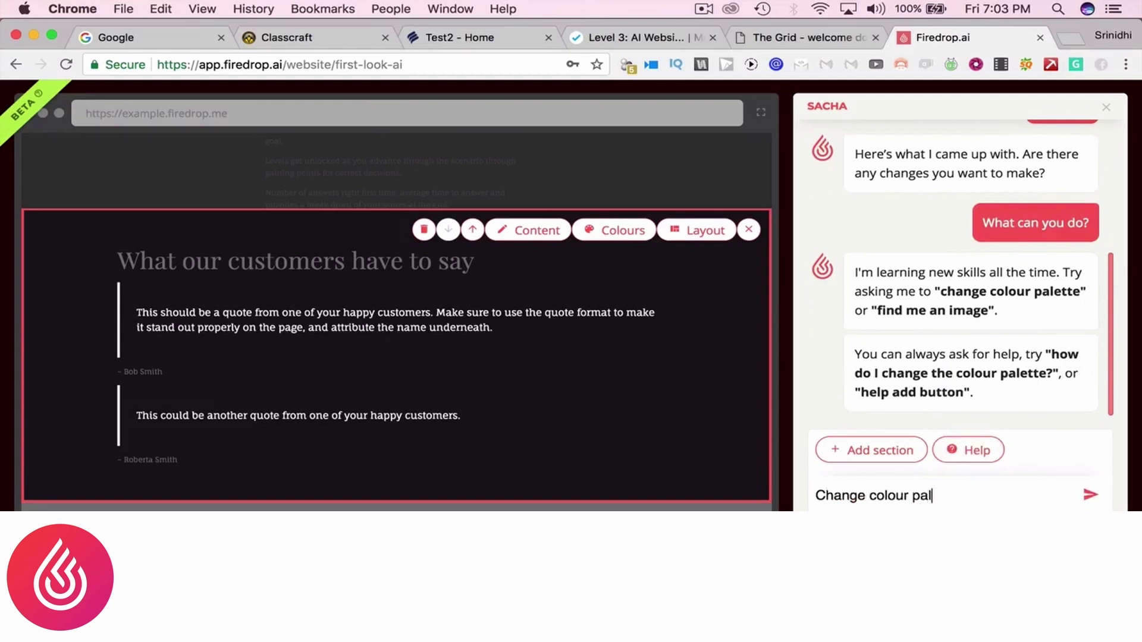
text(ge colour palette)
key(Return)
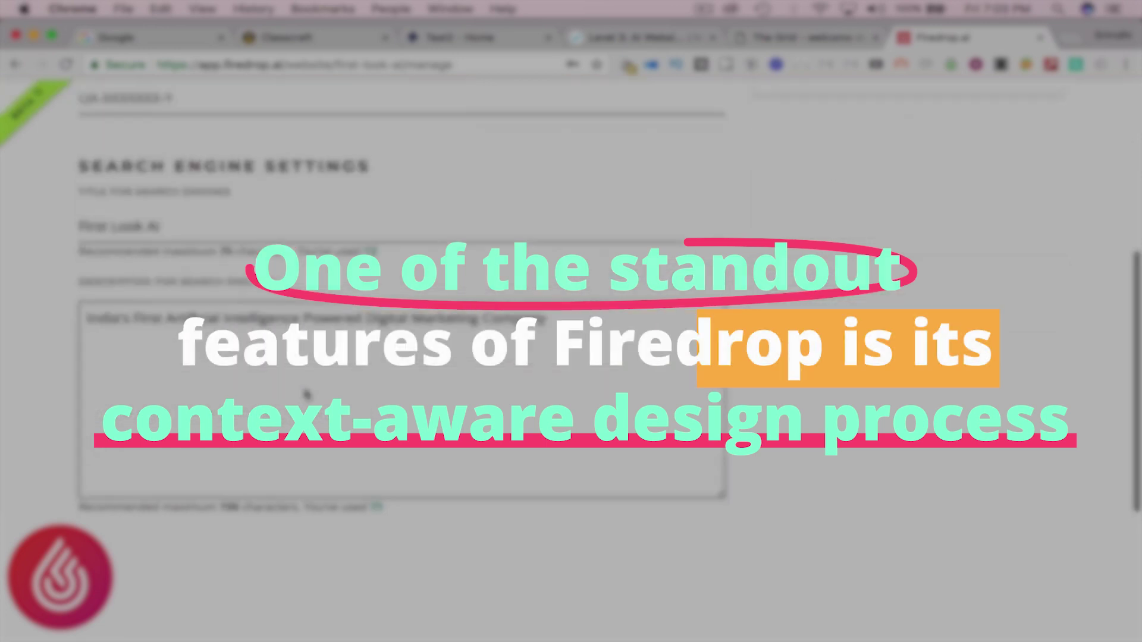
- Look over the Manage Website settings and view the upgrade plans and pricing
scroll(307, 394, up, 5)
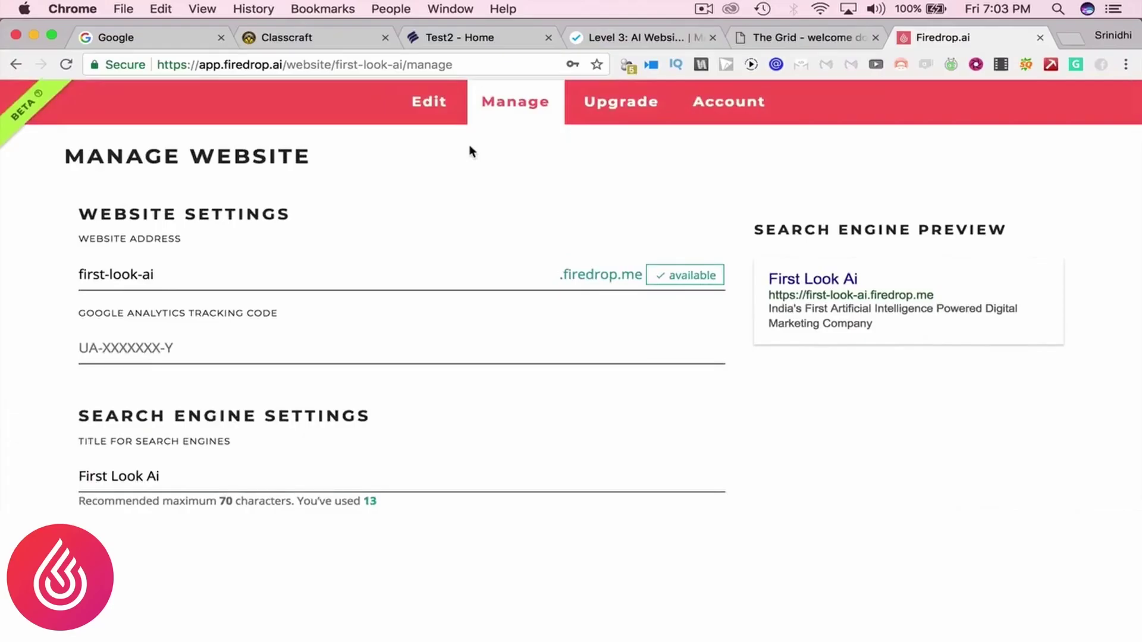
click(612, 117)
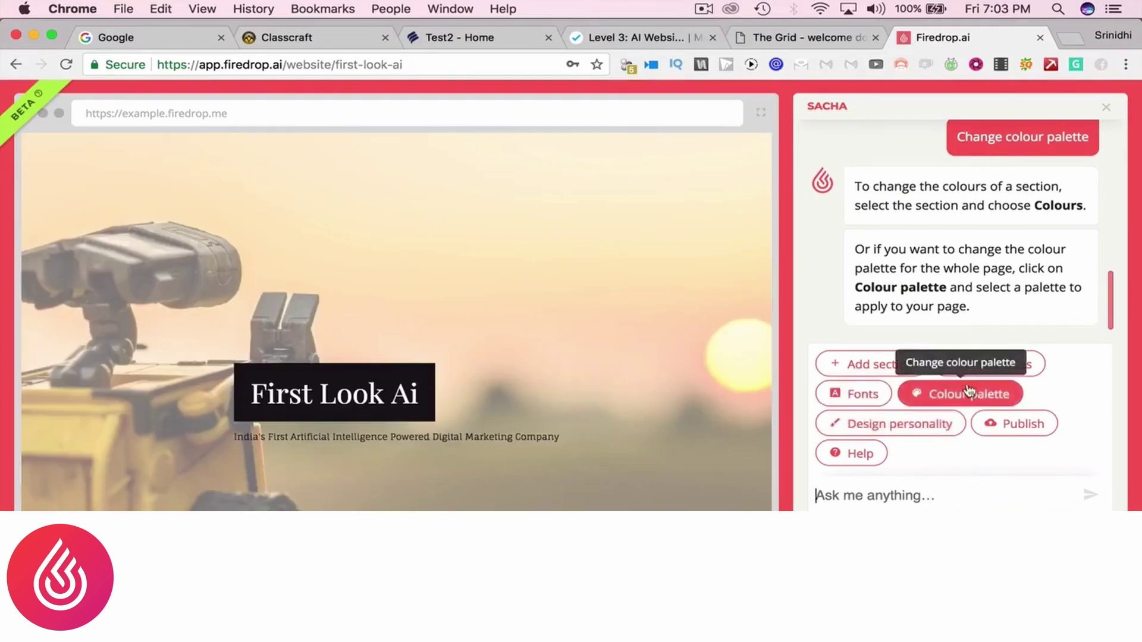
- Search Sacha's image finder for 'Business' and add the bearded businessman photo to the library
click(969, 365)
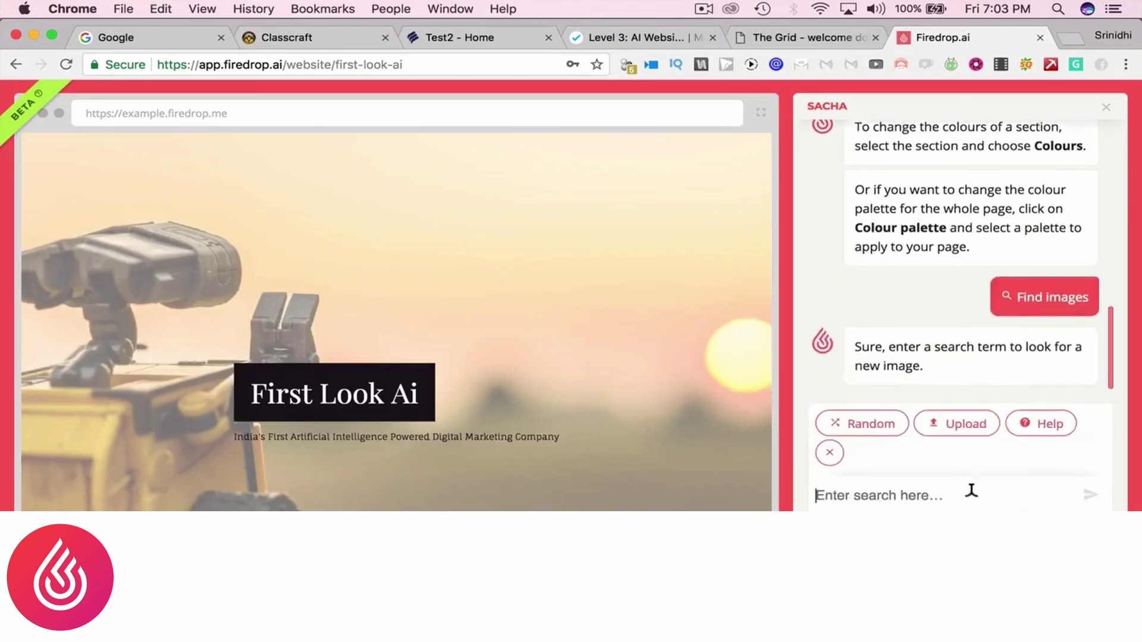
text(C)
key(BackSpace)
text(Business)
key(Return)
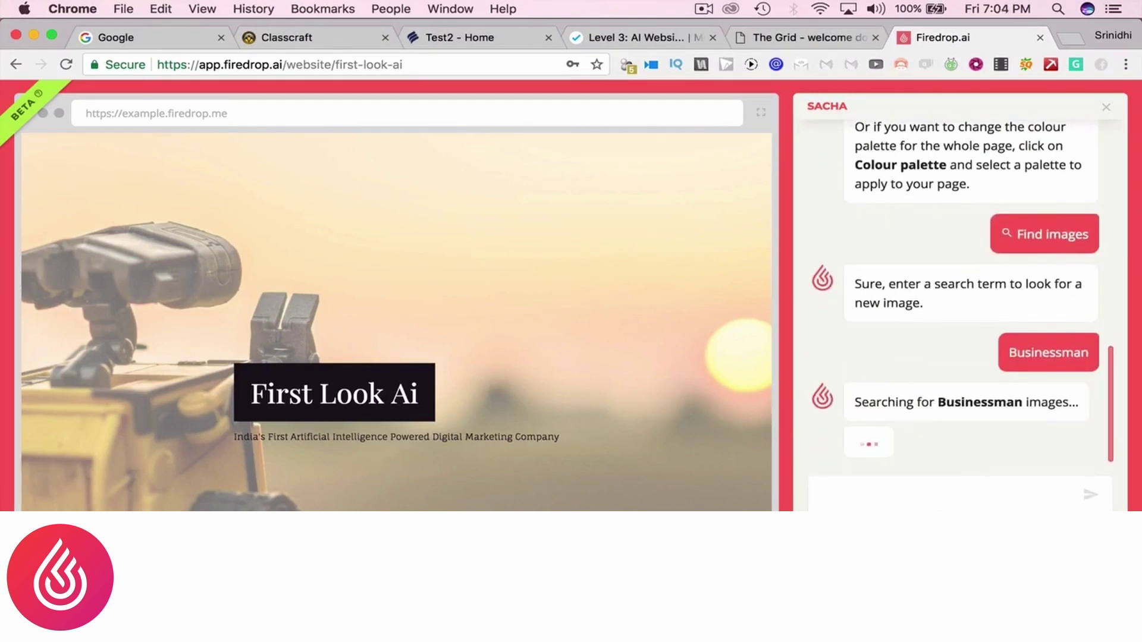
click(950, 356)
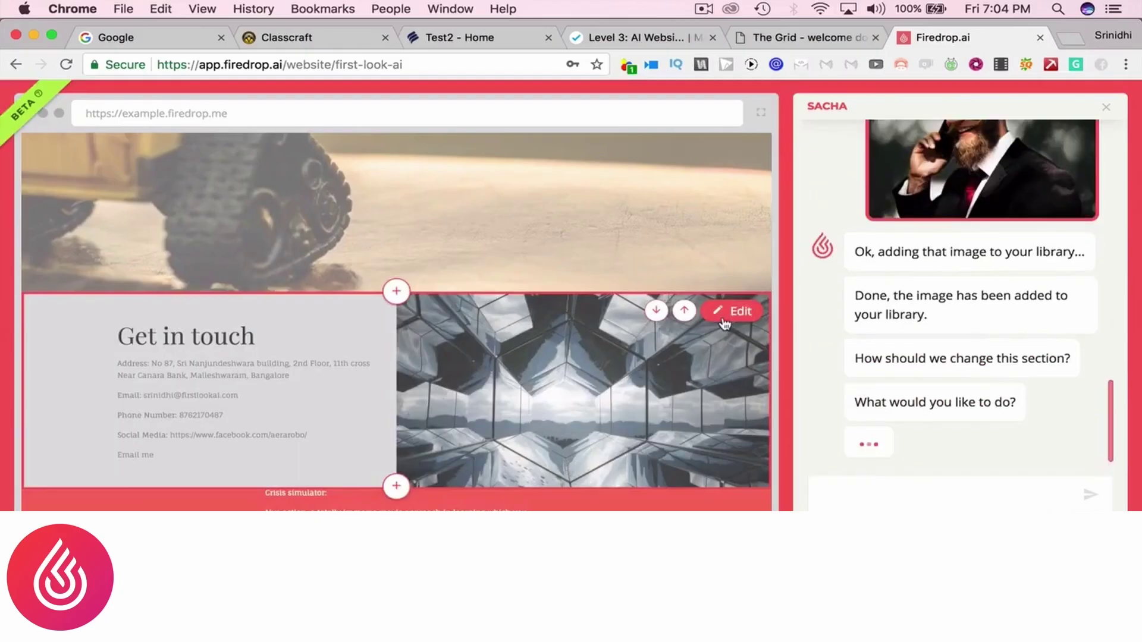
- Set the businessman photo from My Library as the Get in touch section's featured image
click(730, 310)
click(519, 199)
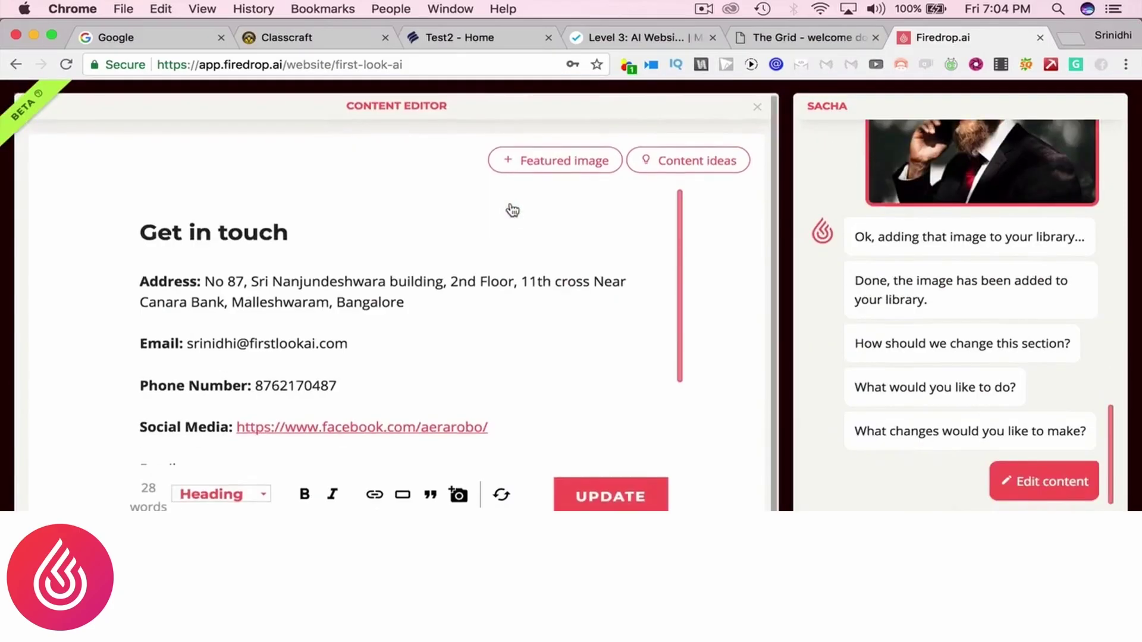
click(568, 162)
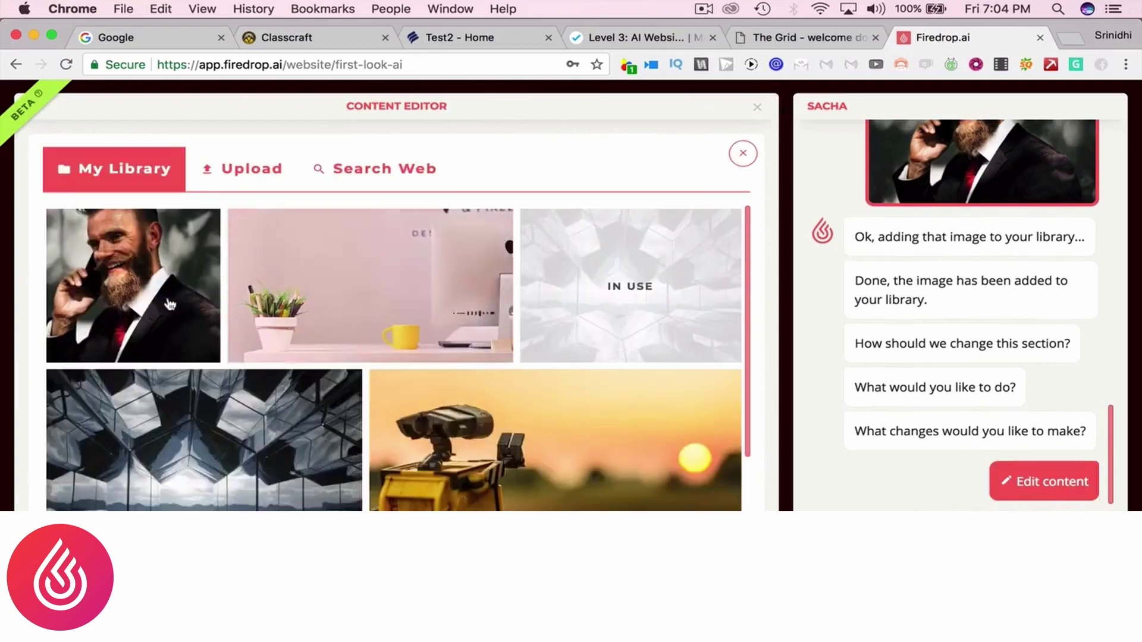
click(677, 489)
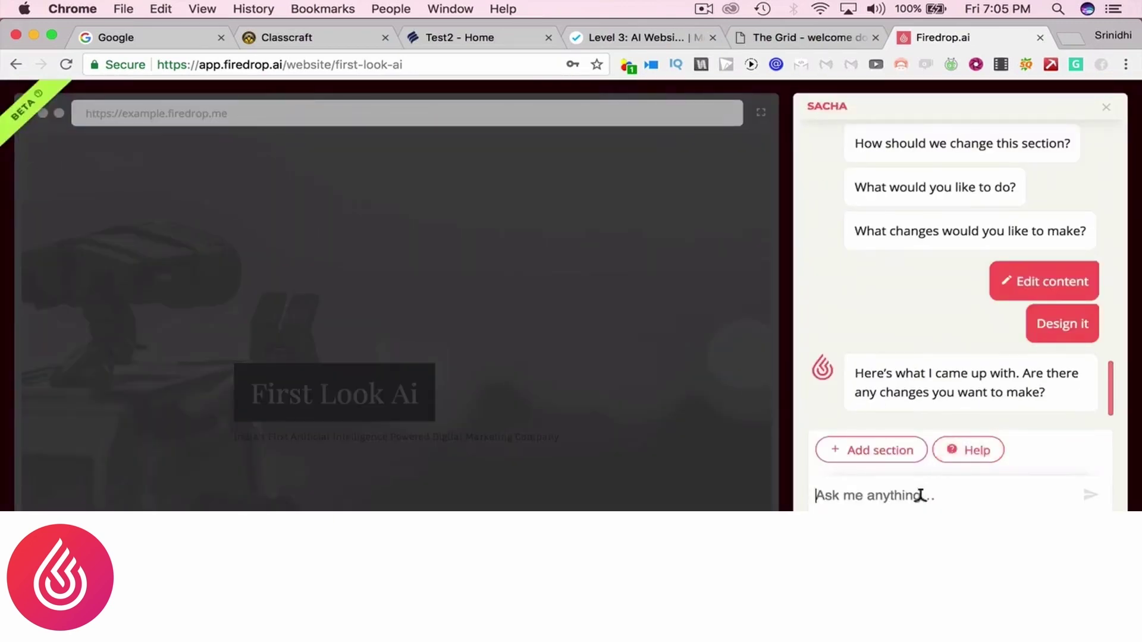
- Send 'thank you sacha' and ask Sacha for help editing sections
text(thank you sacha)
key(Return)
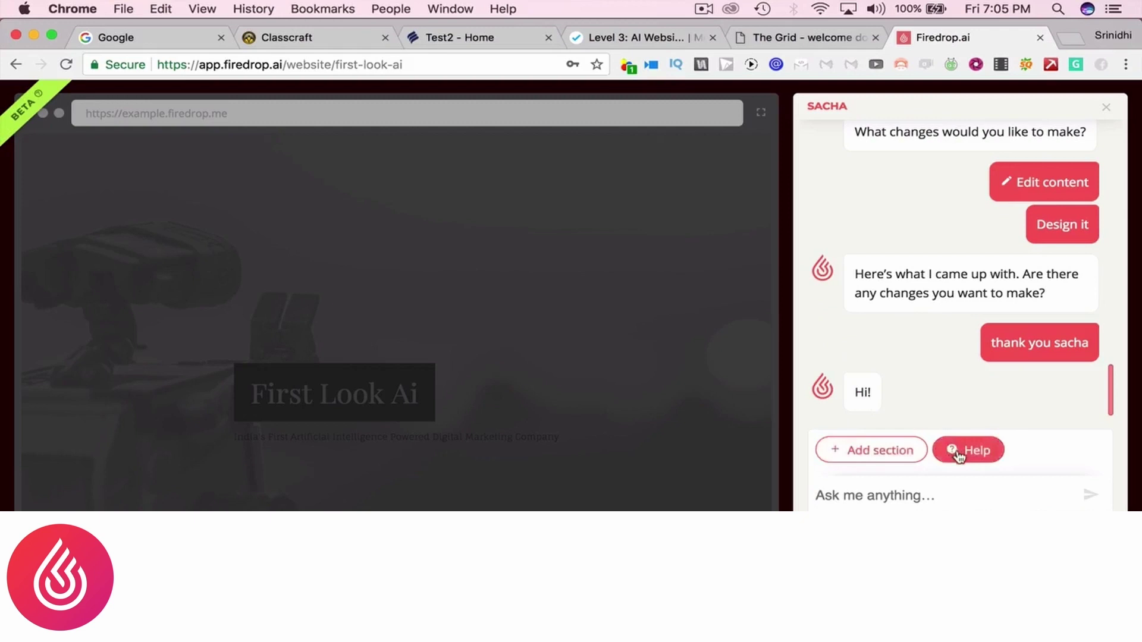
click(957, 450)
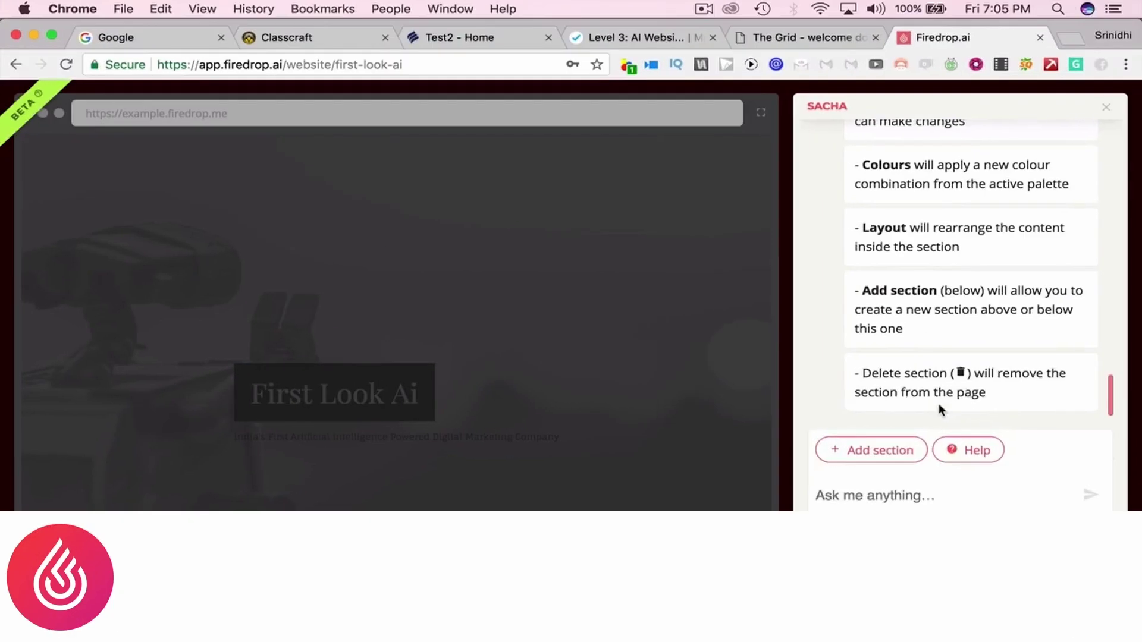
- Request a 'cahnge layout' for the section, then add a new section below it
click(909, 492)
text(cahnge l)
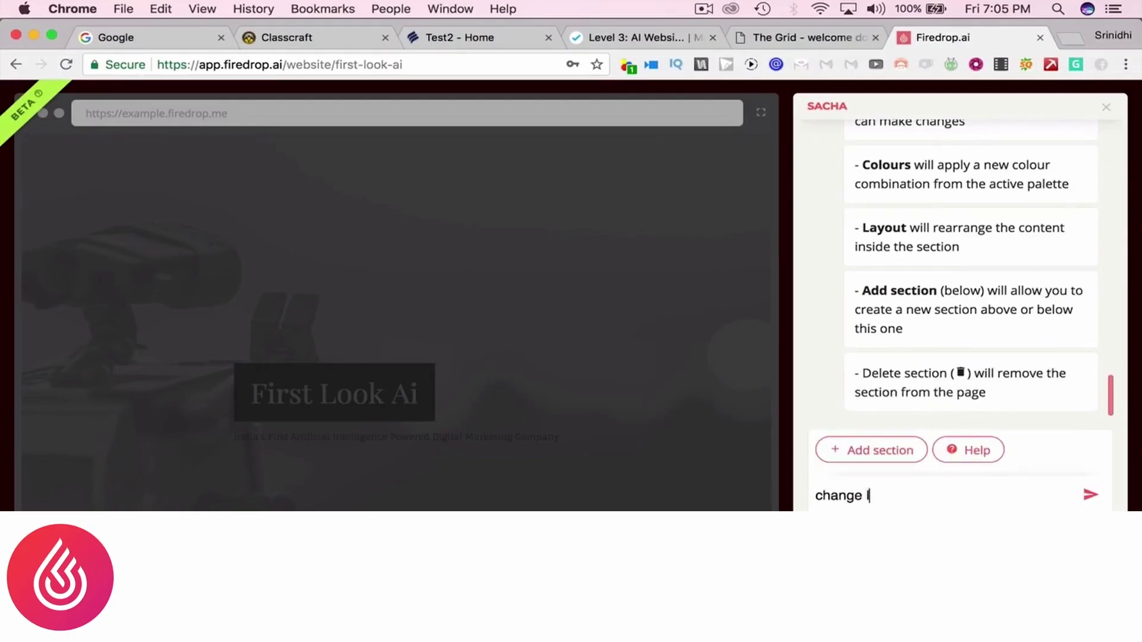
text(ayout)
key(Return)
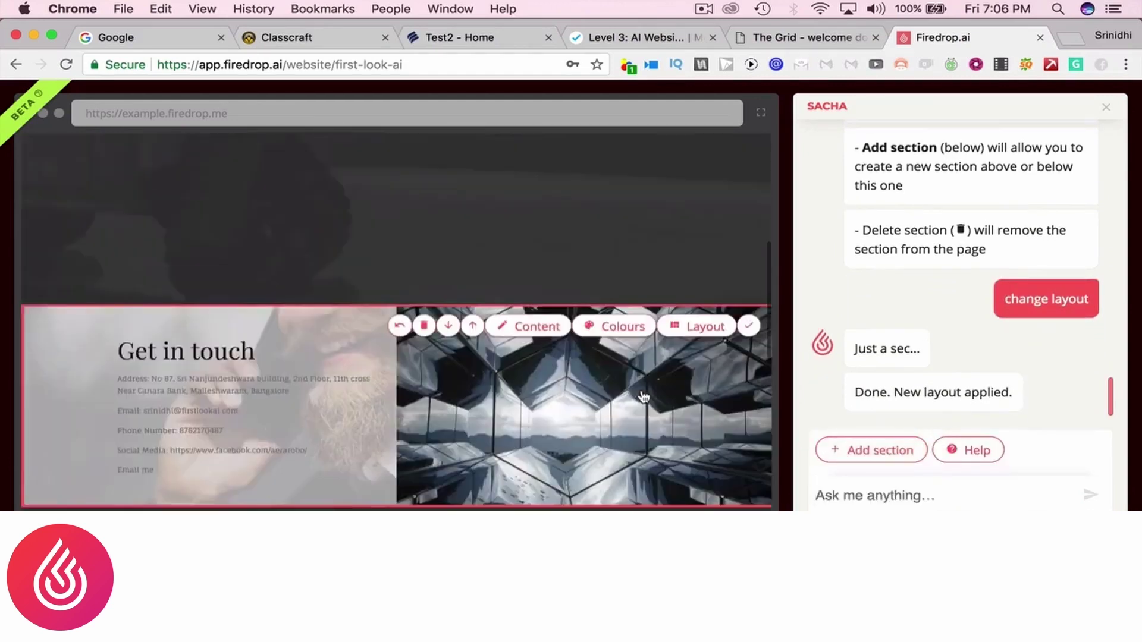
click(874, 450)
click(944, 491)
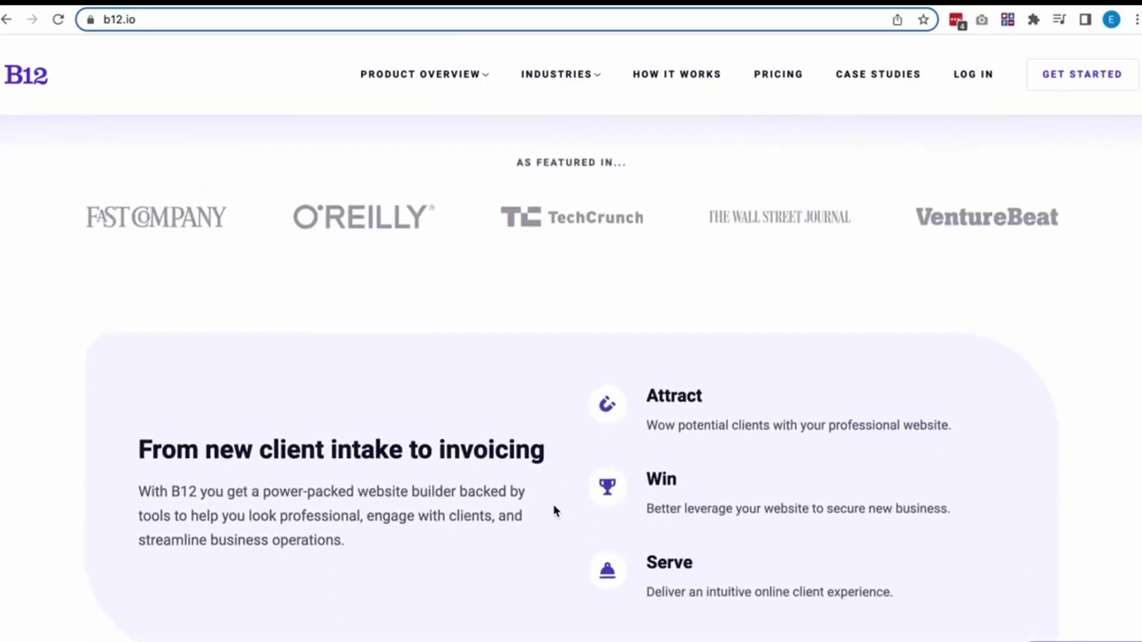
scroll(553, 511, down, 6)
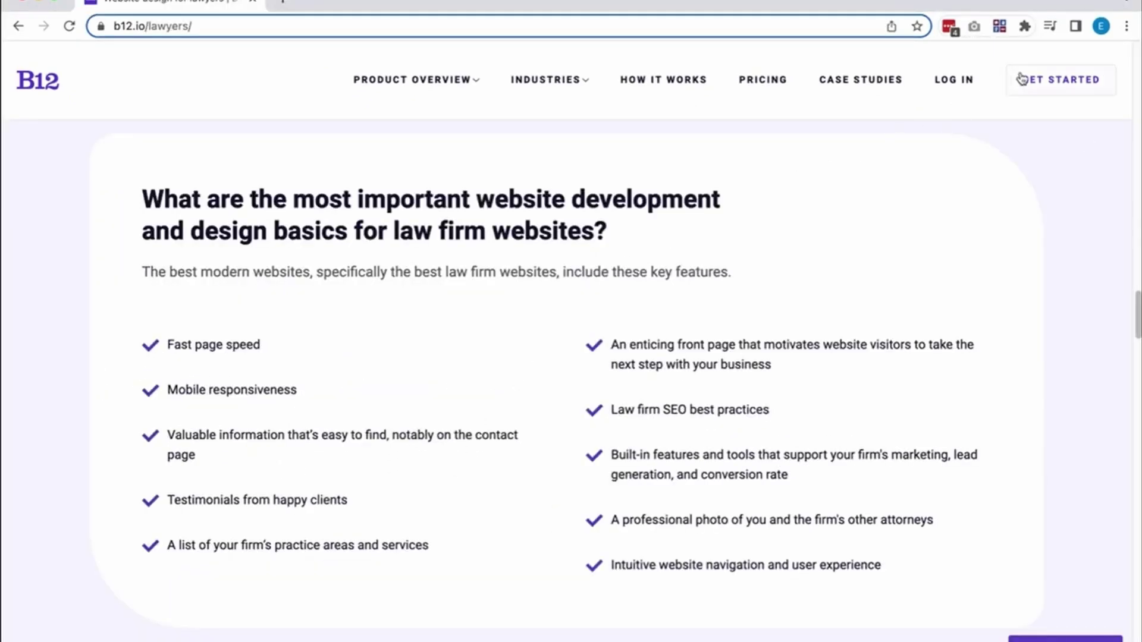
- Start a B12 sign-up, confirm the email and business name, and skip the existing-website question
click(1020, 79)
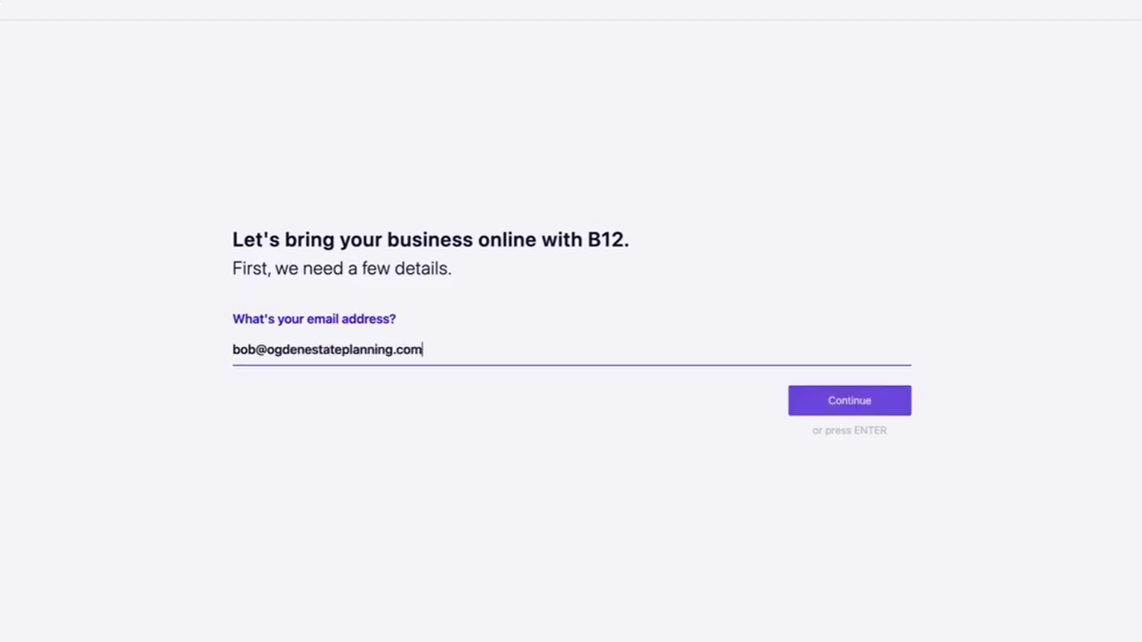
key(Return)
click(820, 413)
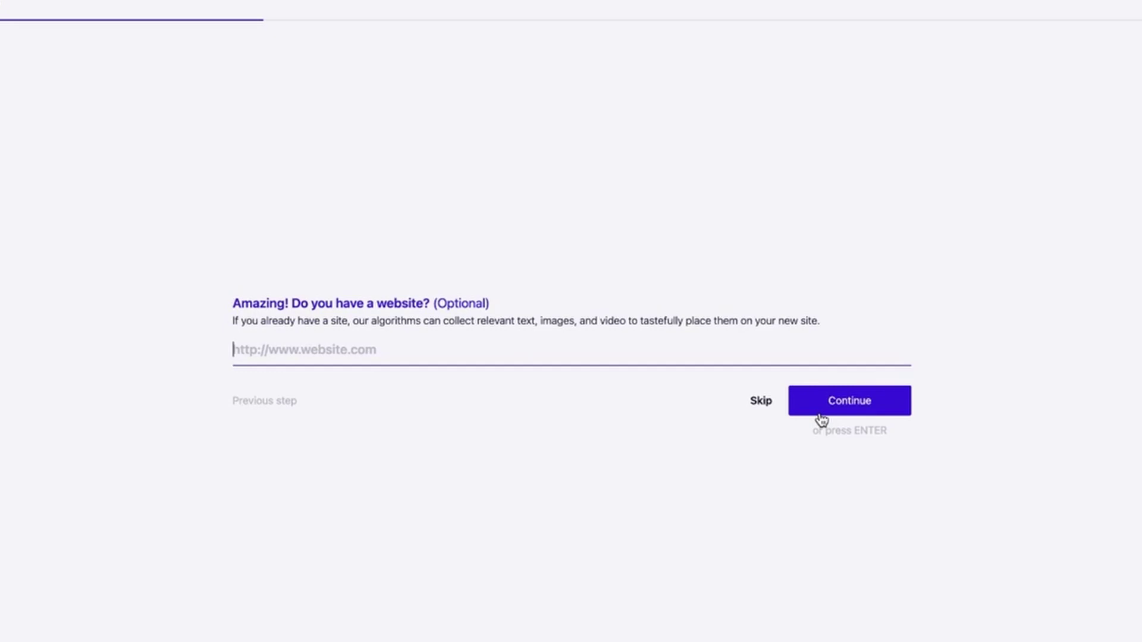
click(760, 402)
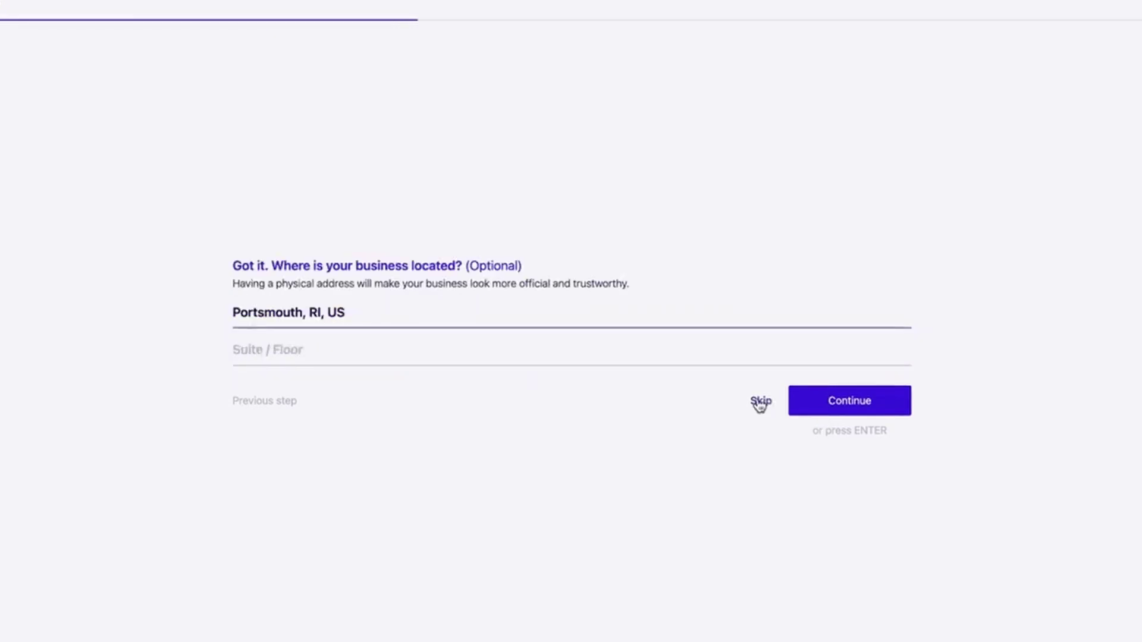
click(760, 402)
- Choose the Estate Planning Advisor category and opt to set up the site on your own
text(estate plannin)
click(405, 202)
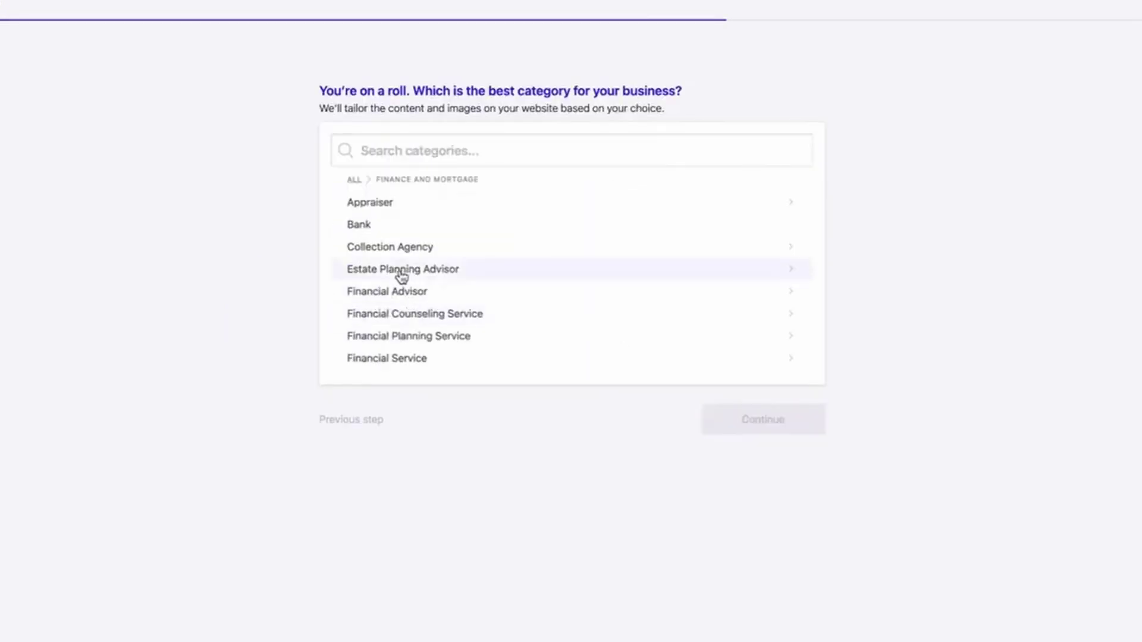
click(402, 270)
click(748, 416)
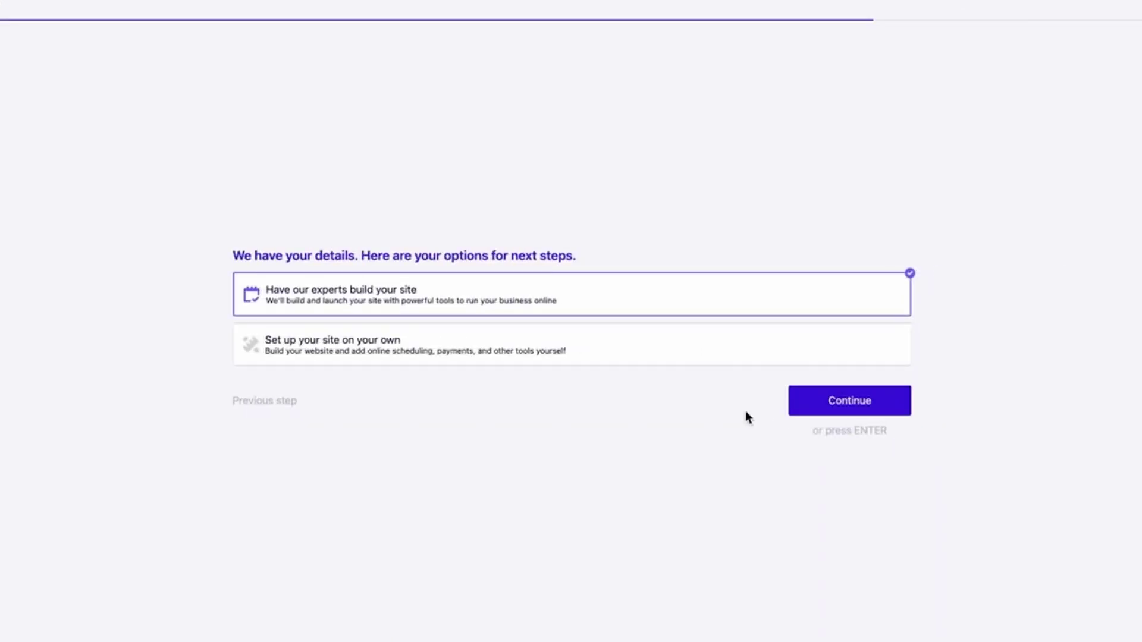
click(708, 354)
click(819, 400)
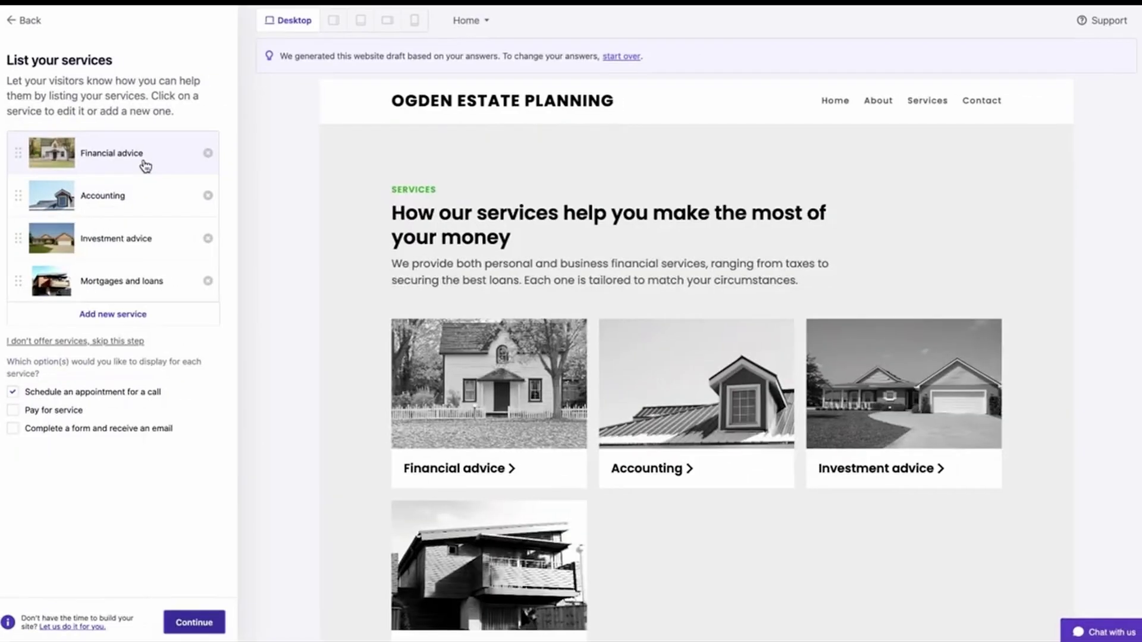
- Review the Financial advice service, then enable 'Pay for service' for the listed services
click(146, 167)
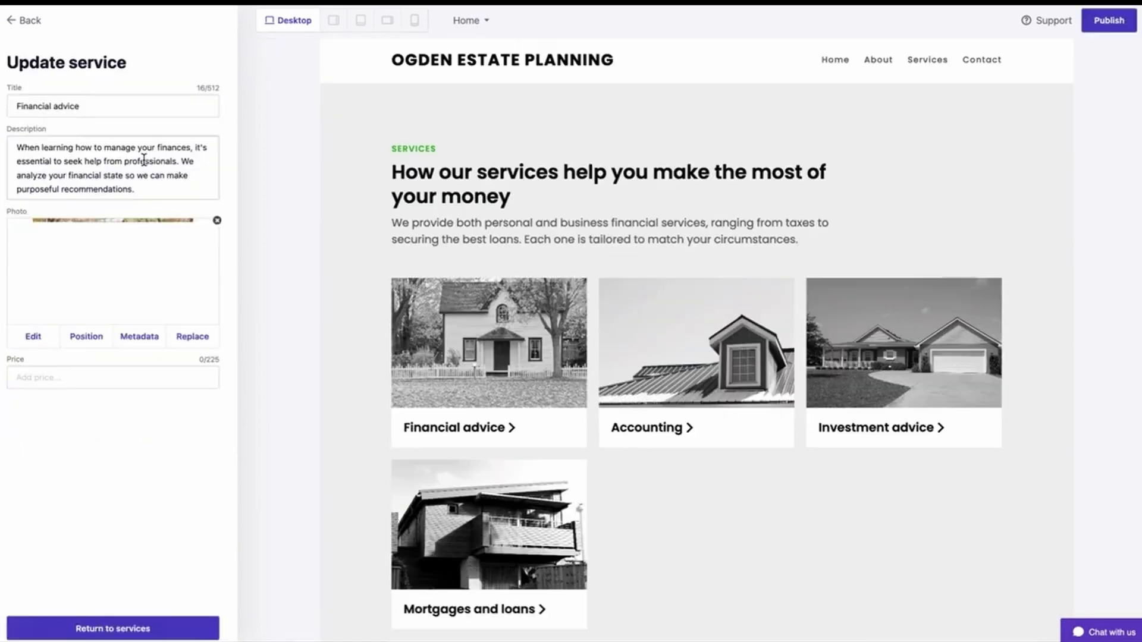
click(113, 624)
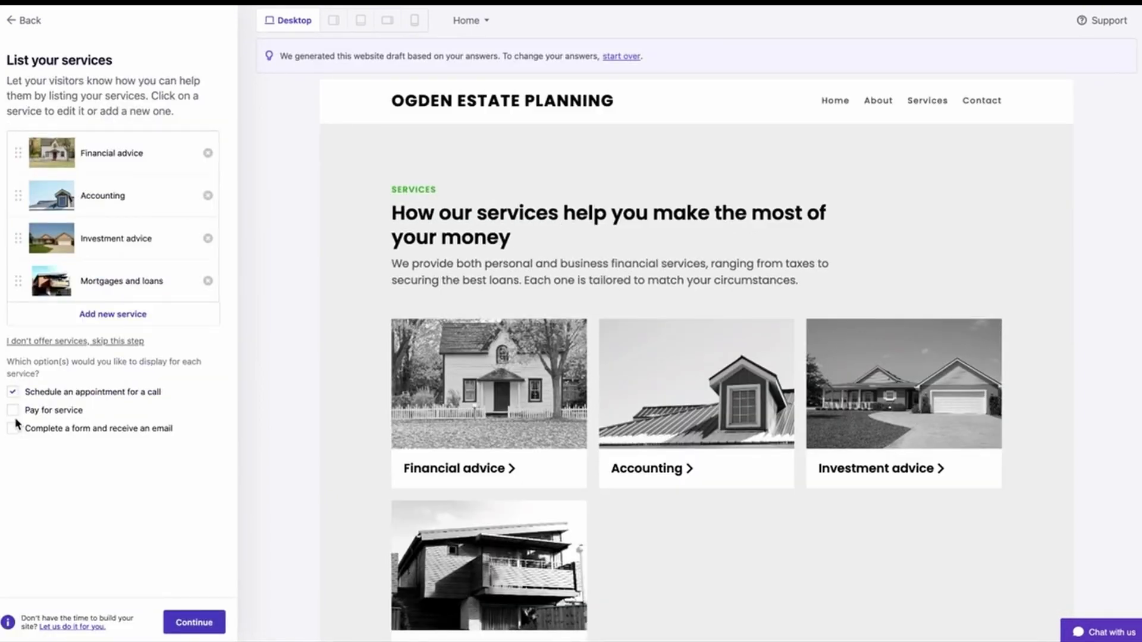
click(14, 411)
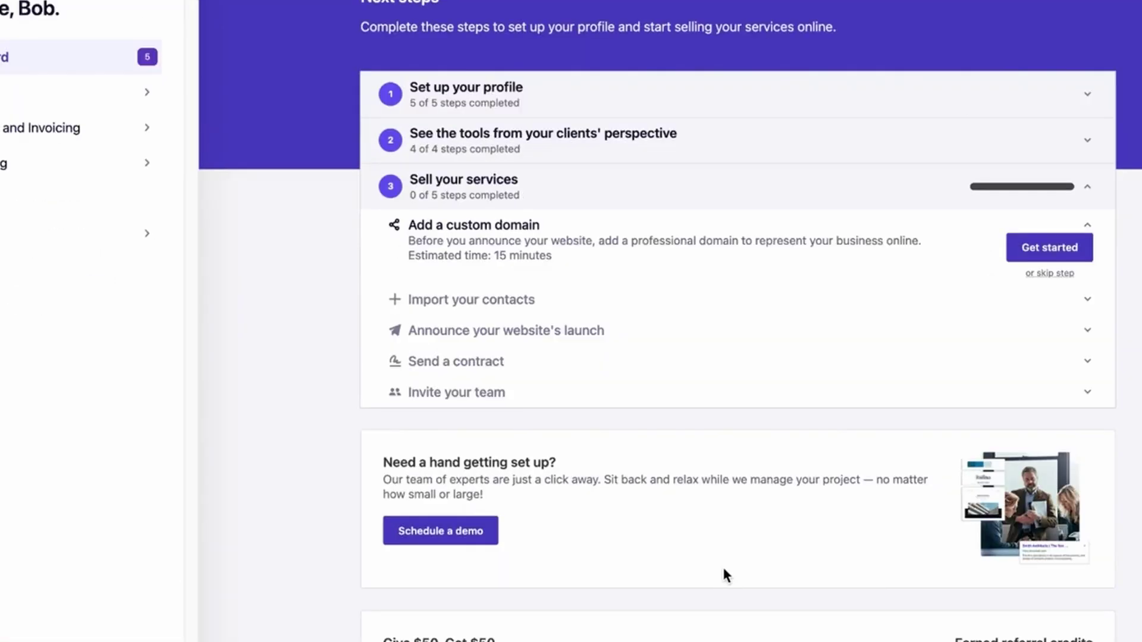
- Sync the custom domain and tag three contacts as Prospective client
click(1047, 247)
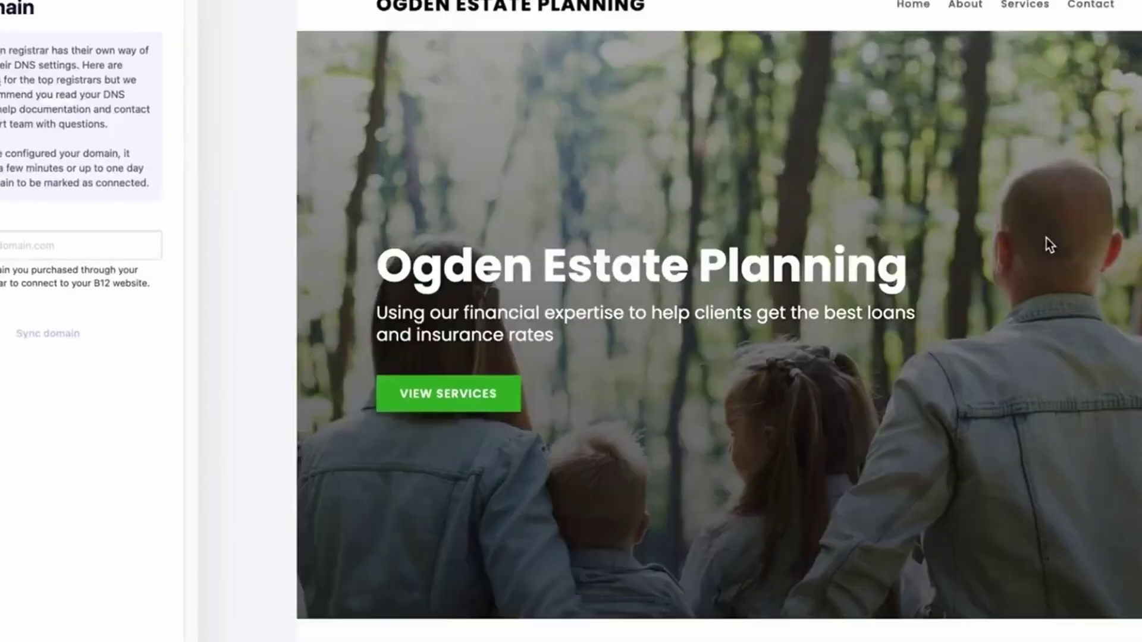
click(79, 334)
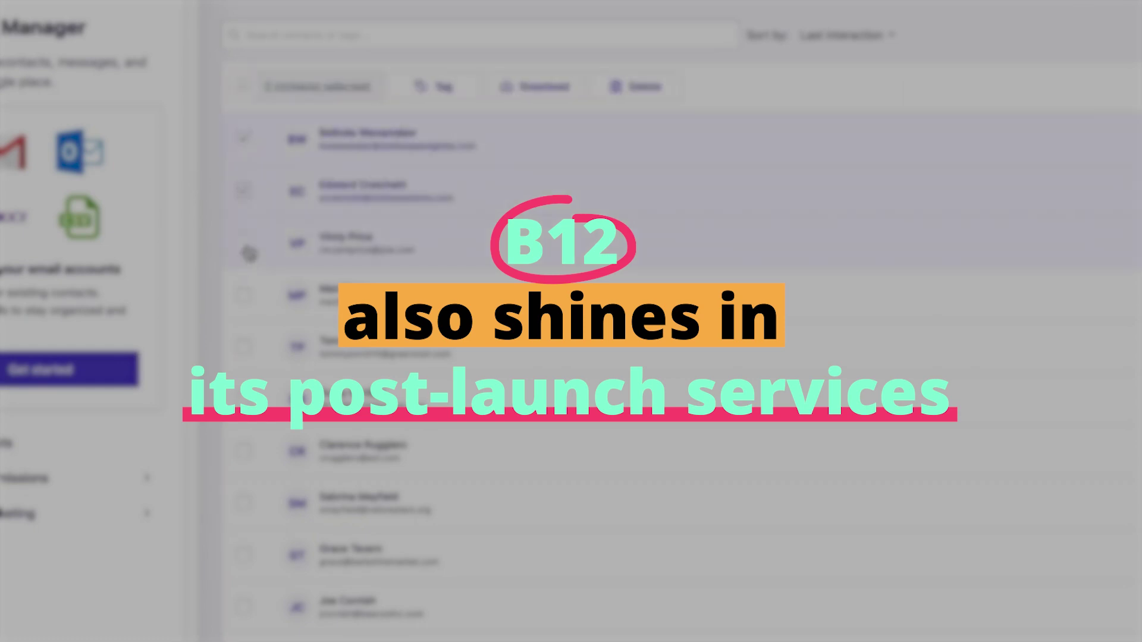
click(434, 86)
click(331, 251)
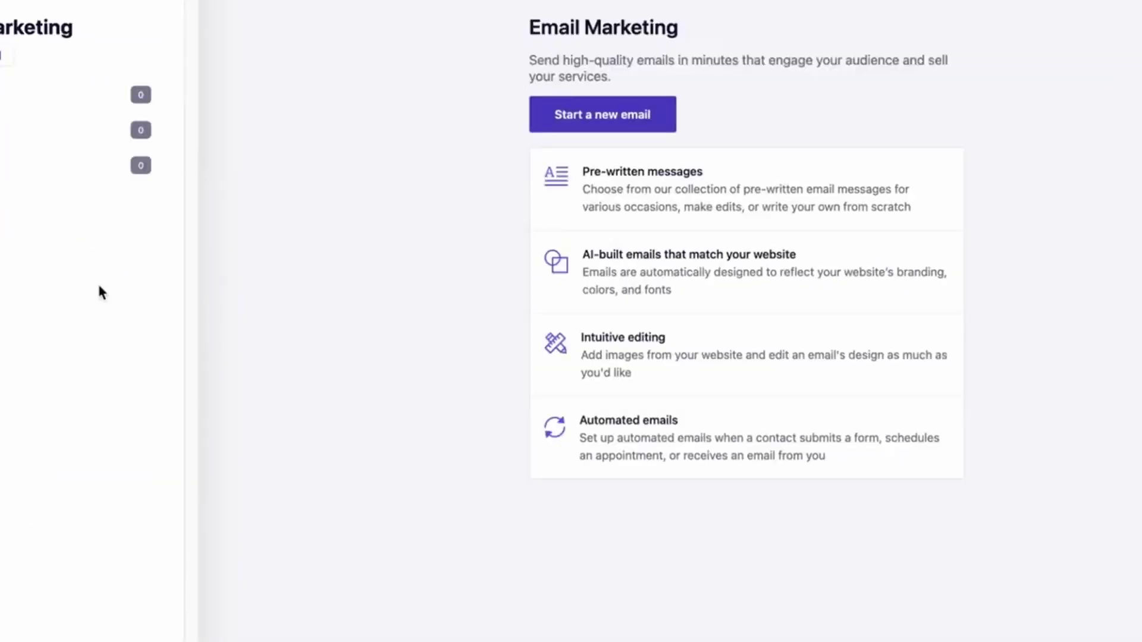
- Prepare a website-launch email with a test send, then start a new contract for signature
click(583, 116)
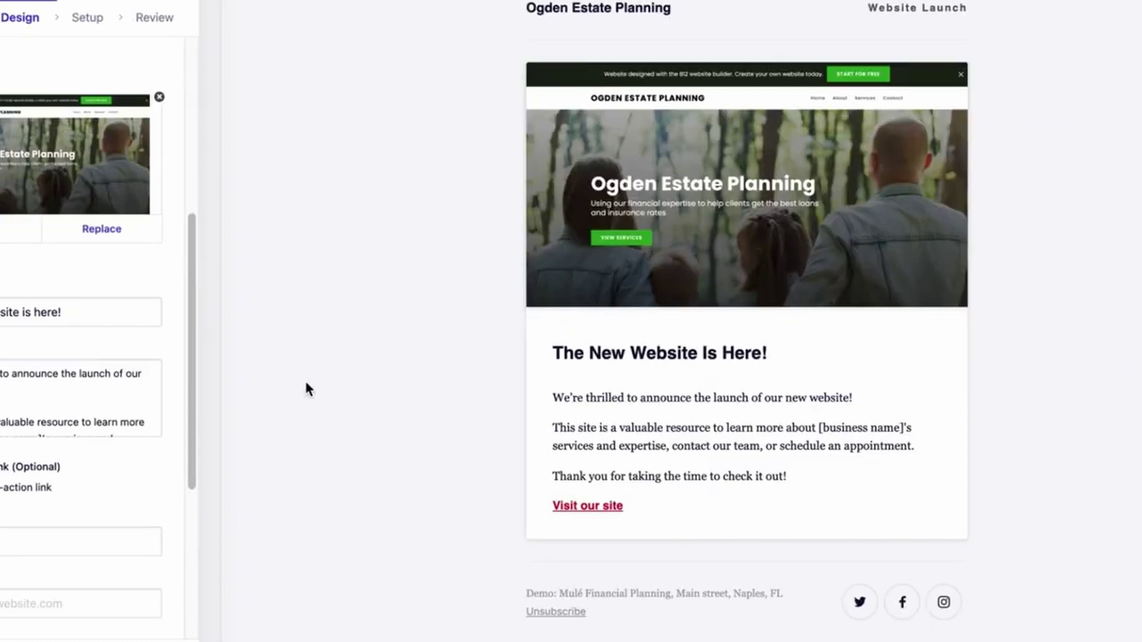
click(75, 473)
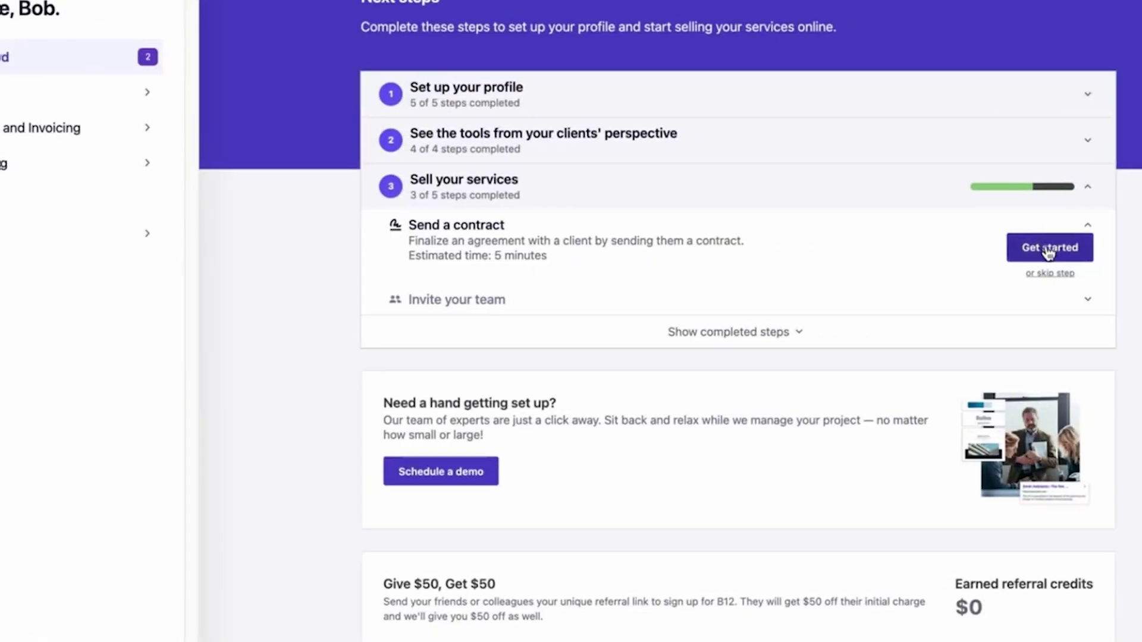
click(1047, 250)
click(721, 283)
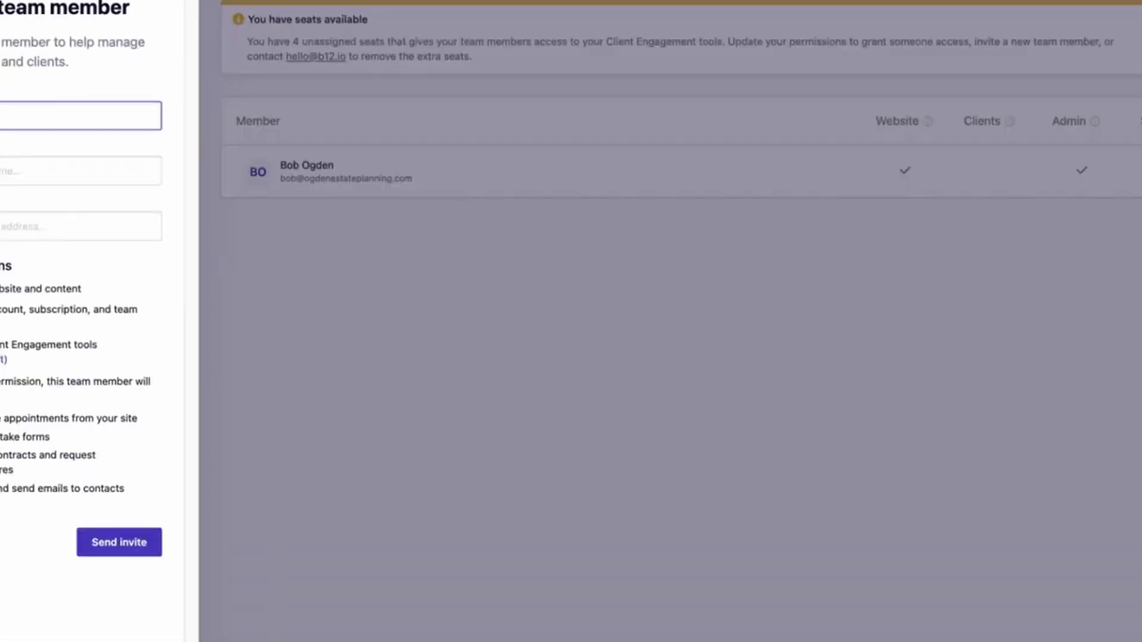
- Expand 'See the tools from your clients' perspective' and its Schedule an appointment step
scroll(83, 417, down, 1)
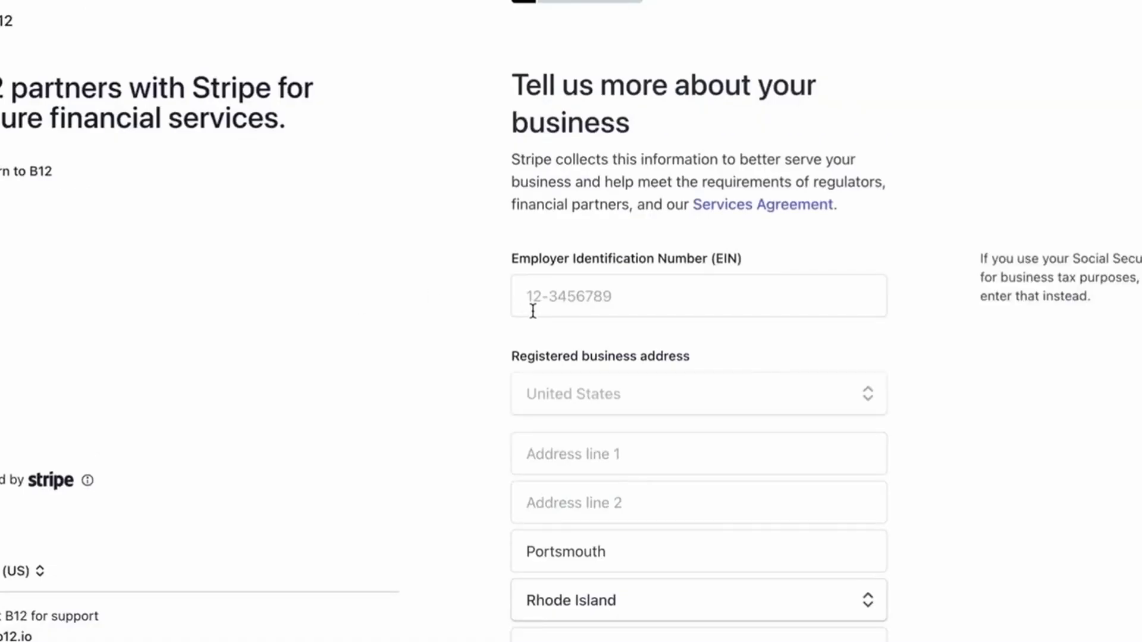
scroll(532, 310, down, 10)
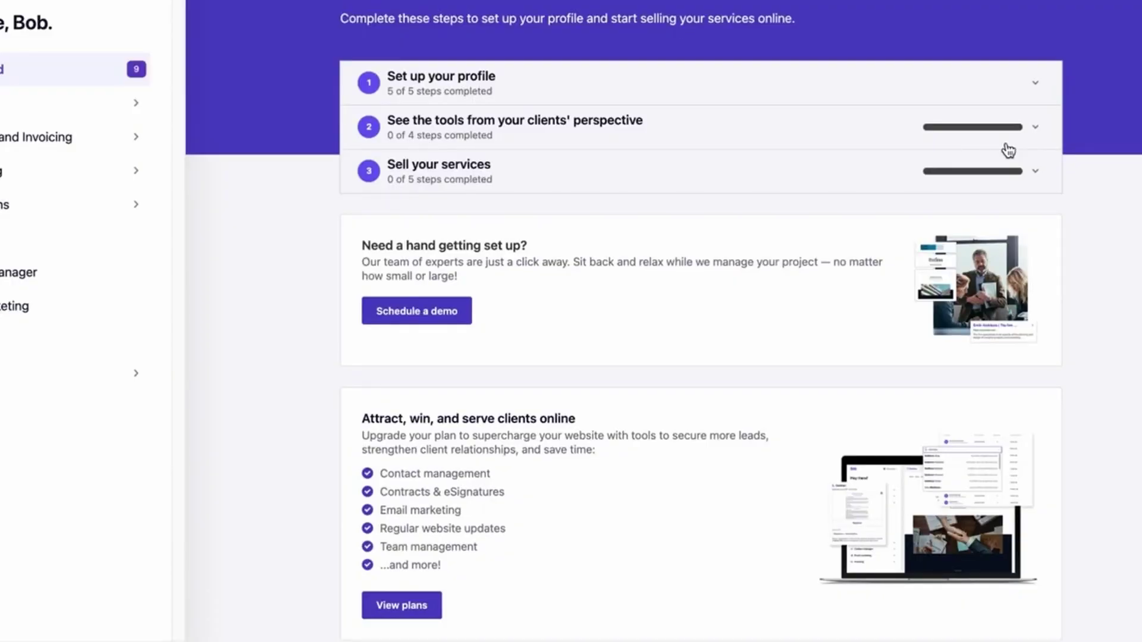
click(1035, 132)
click(797, 241)
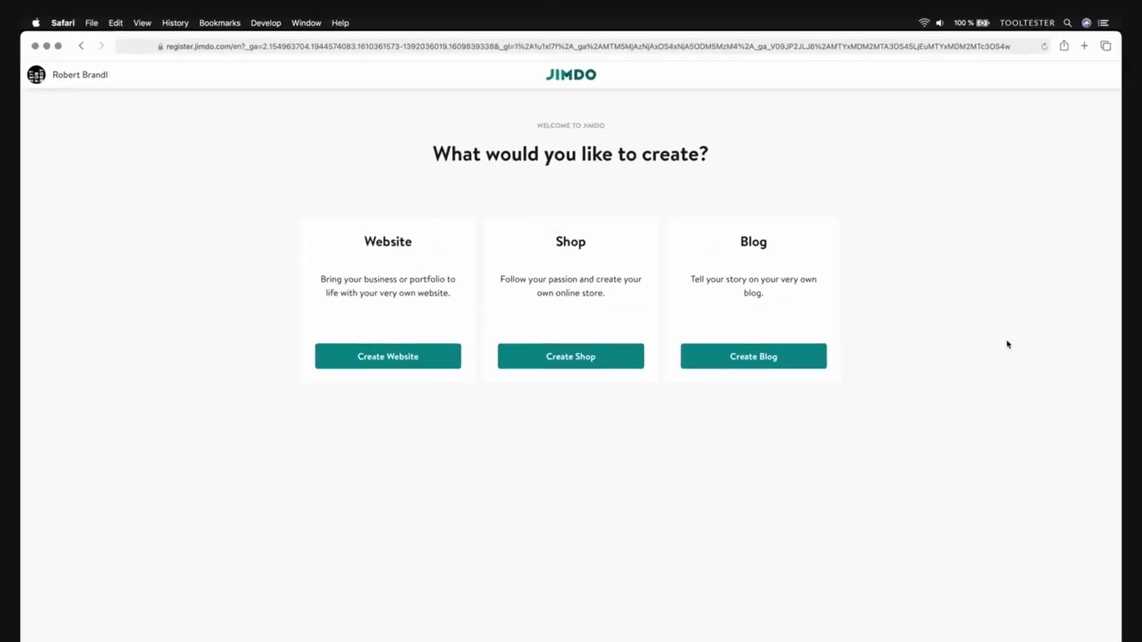
- Create a Dolphin website for established business Angelina Bakery NYC using the Local Ingredients template
click(277, 422)
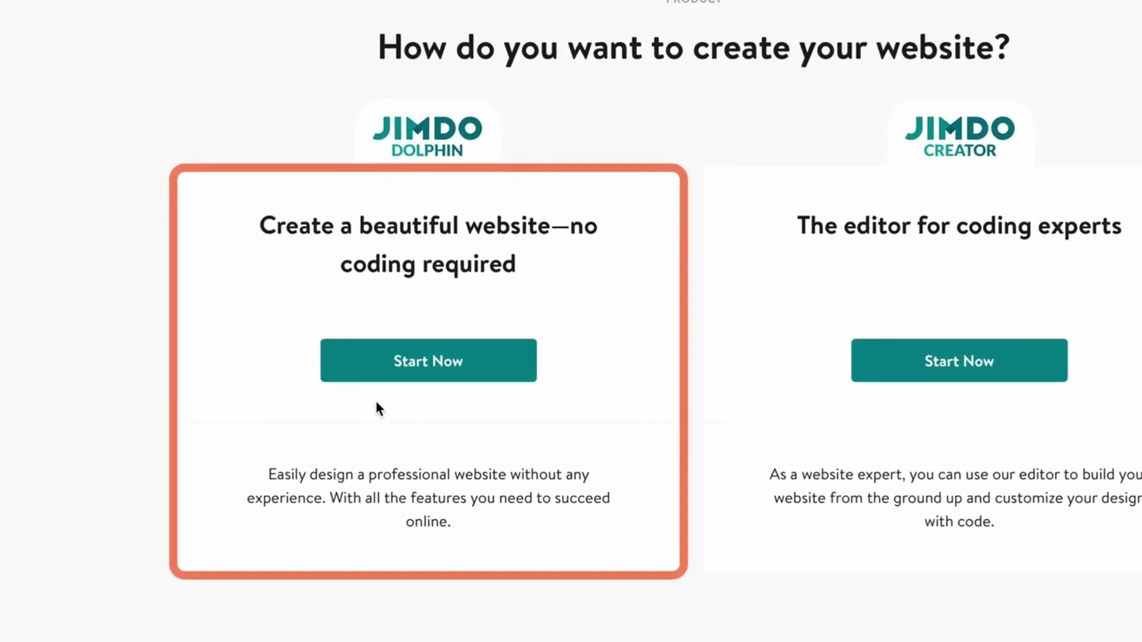
click(492, 372)
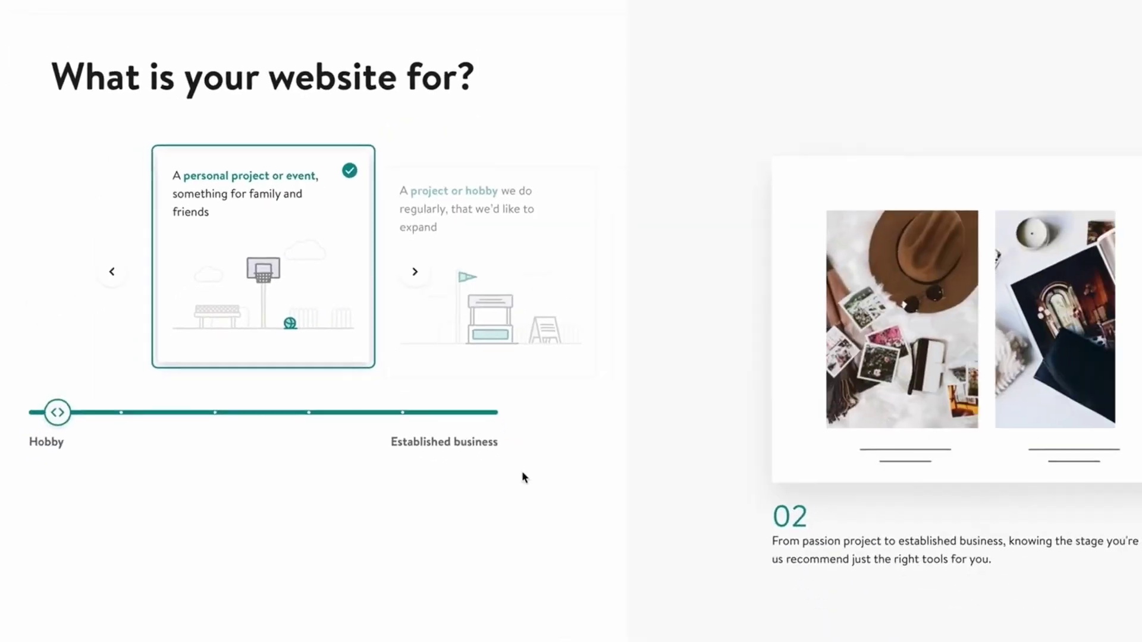
drag(57, 413, 491, 451)
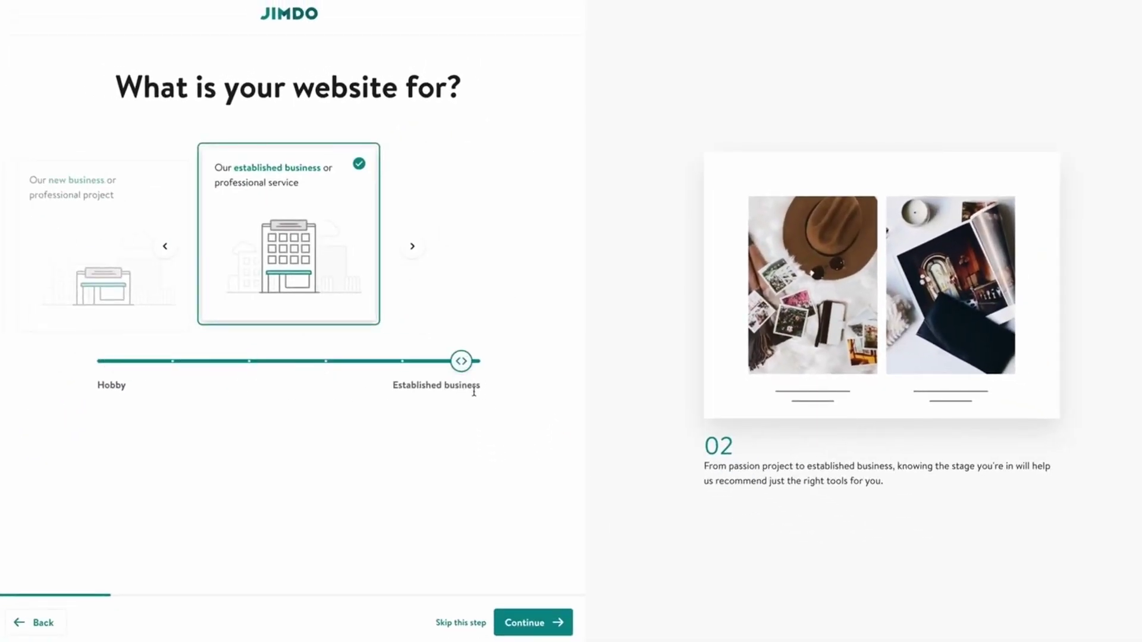
click(522, 629)
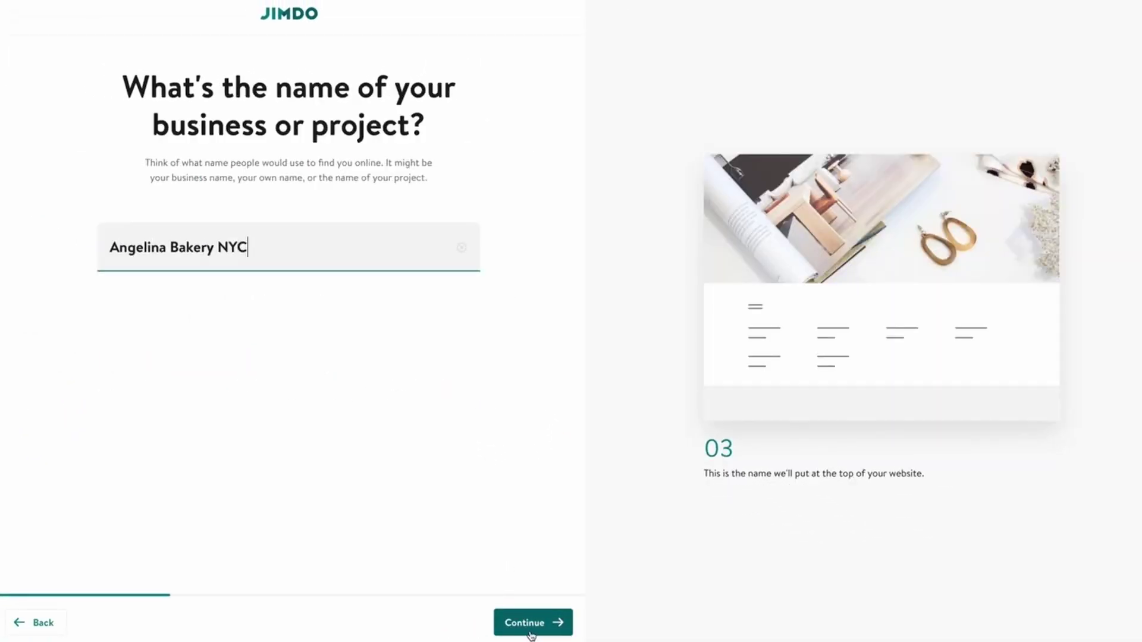
click(531, 631)
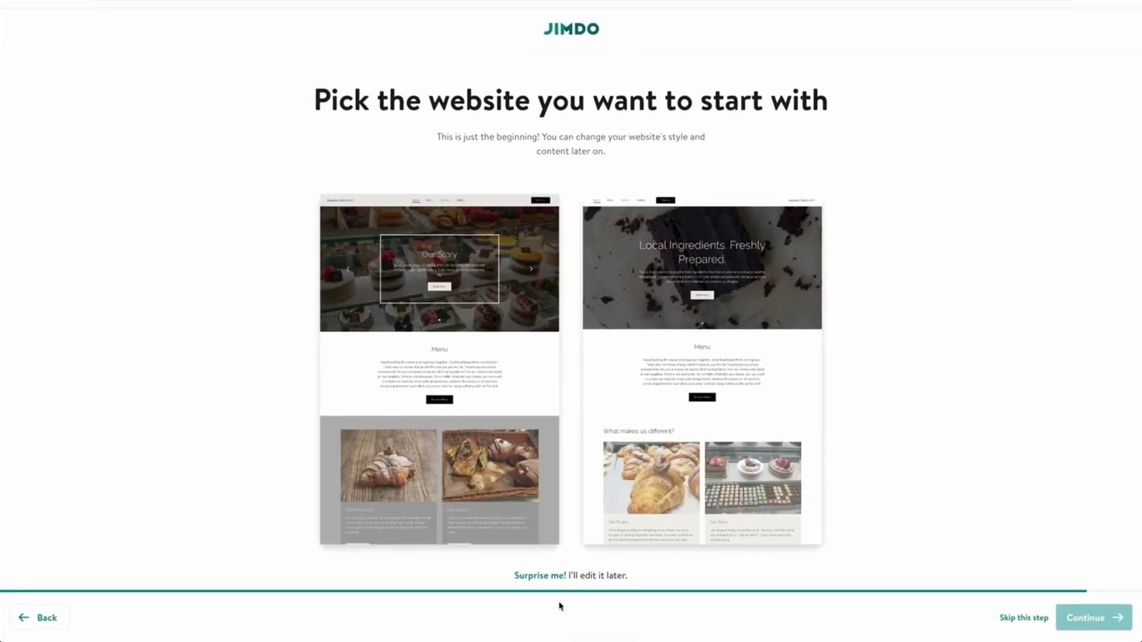
click(686, 463)
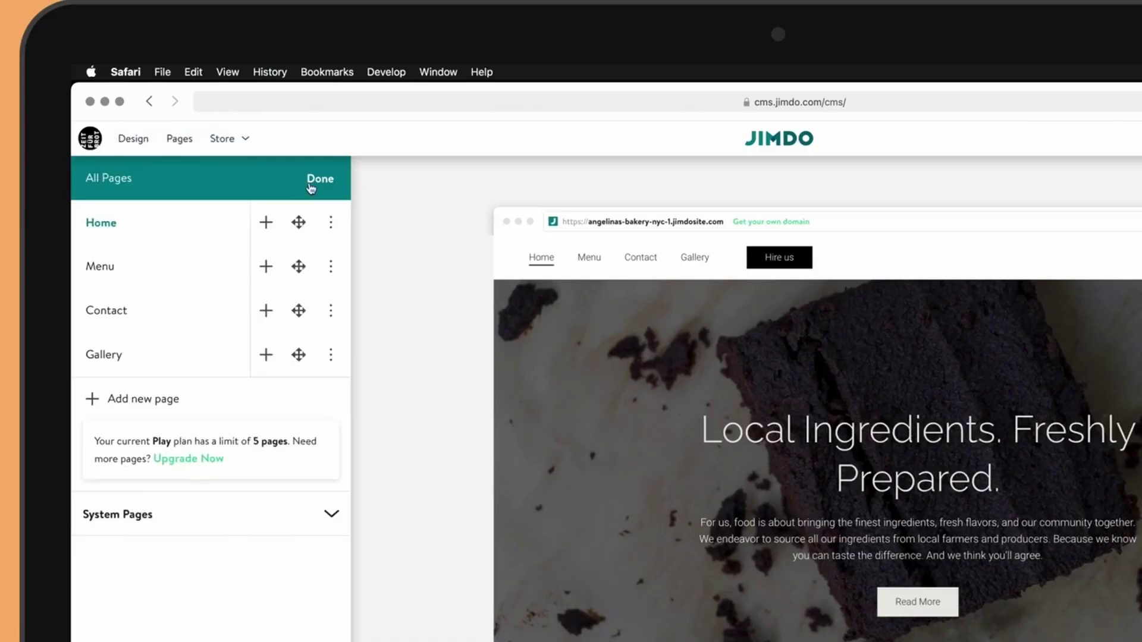
- Close the Pages panel and bring up the site's SEO settings from the extra-options menu
click(312, 180)
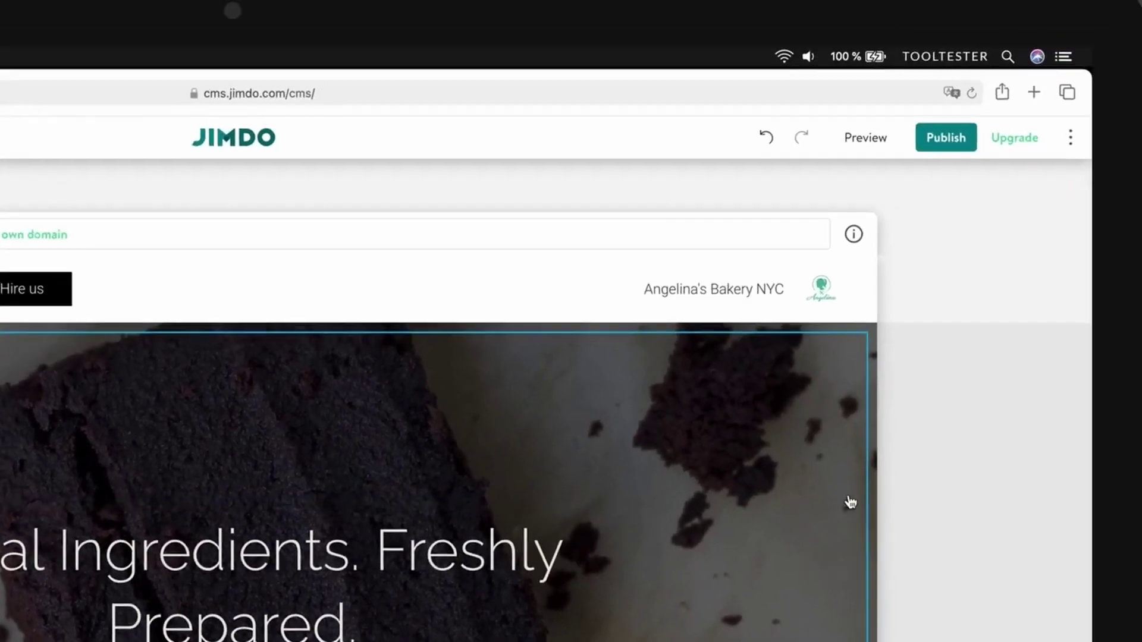
click(1003, 197)
click(944, 243)
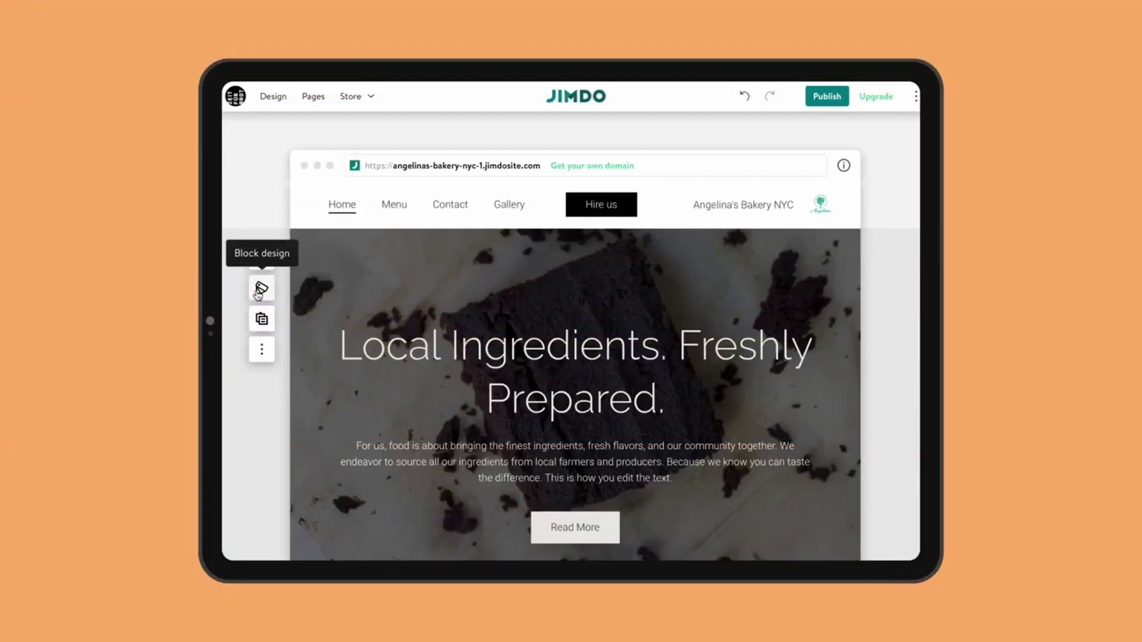
- Show the alternative Cover layouts and colour choices for the Local Ingredients hero block
click(262, 288)
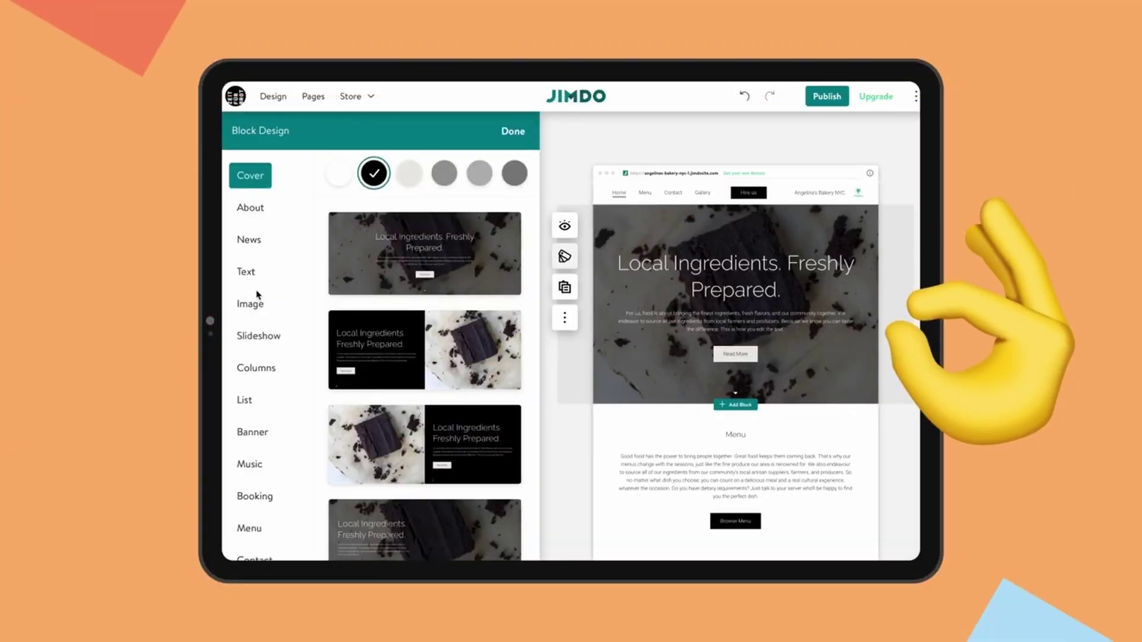